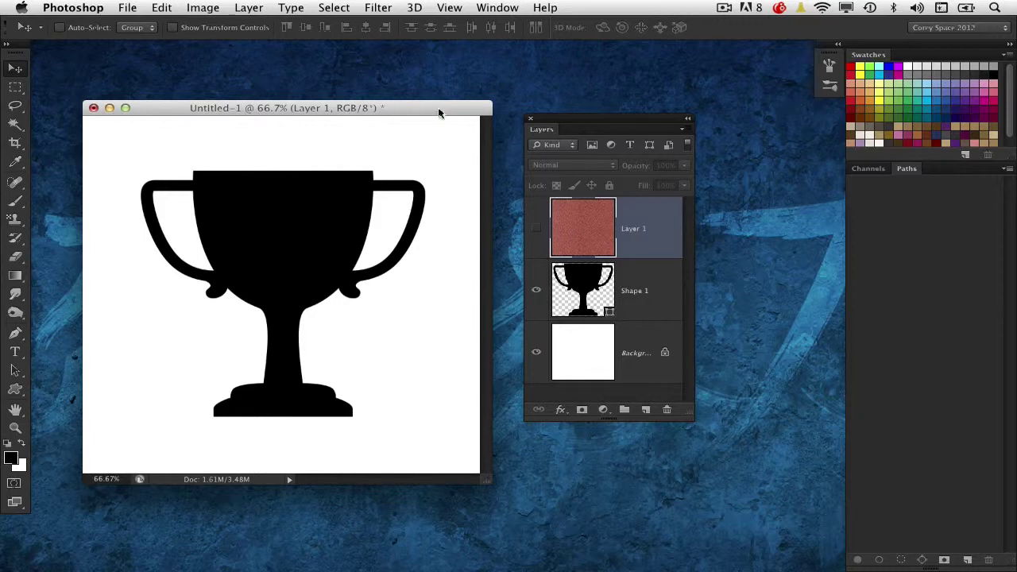
# Look through the custom shape library with the Custom Shape tool while the trophy layer is selected, without creating a new shape
pyautogui.moveTo(437, 109); pyautogui.dragTo(428, 102)
pyautogui.click(579, 297)
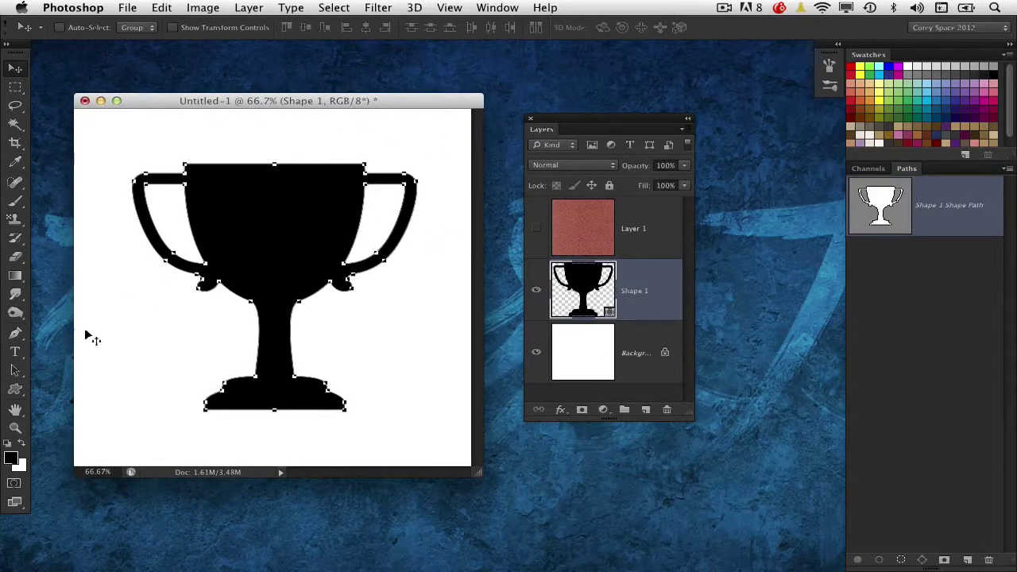
pyautogui.click(15, 388)
pyautogui.moveTo(15, 388); pyautogui.dragTo(136, 454)
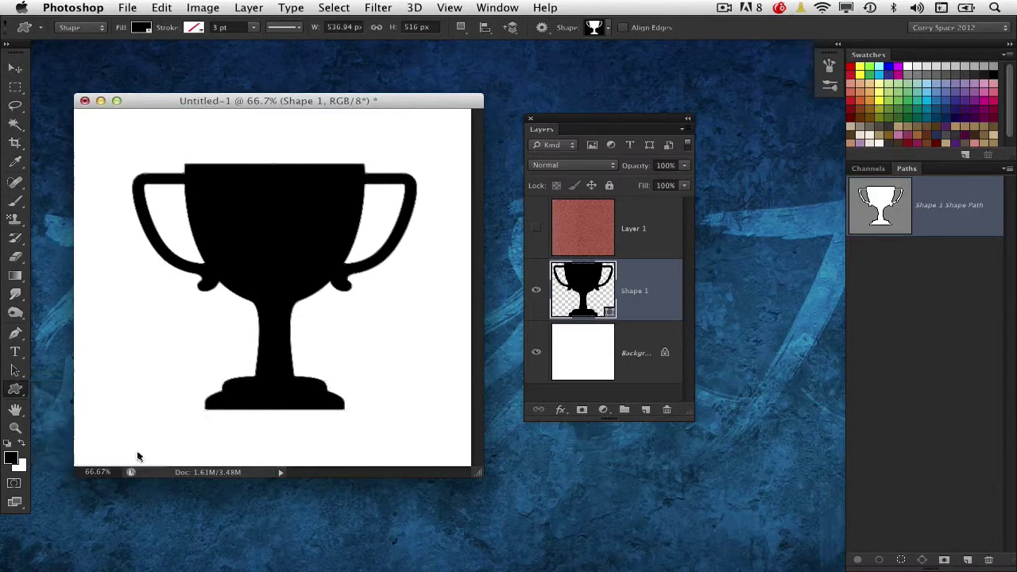
pyautogui.click(608, 29)
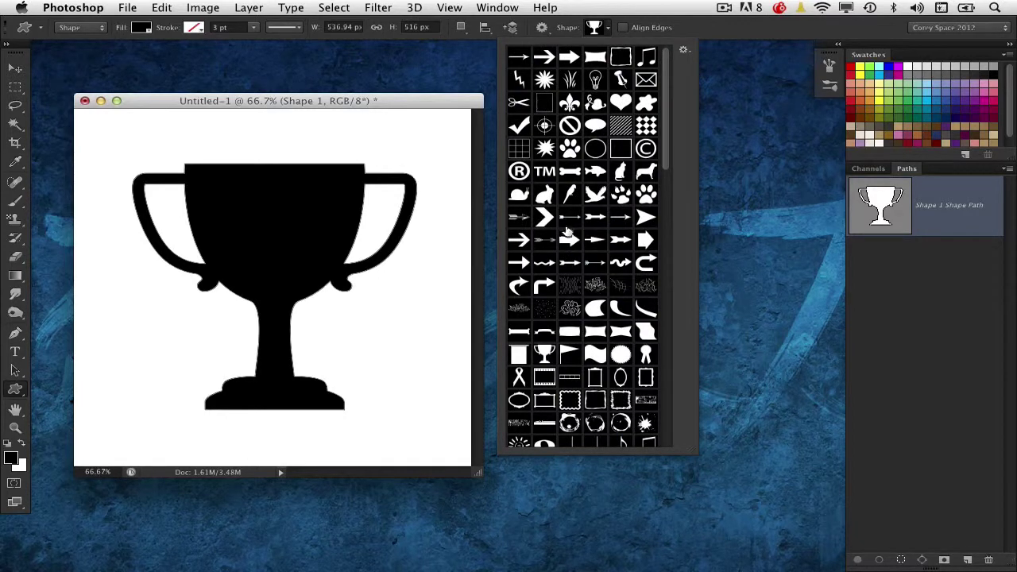
pyautogui.click(419, 151)
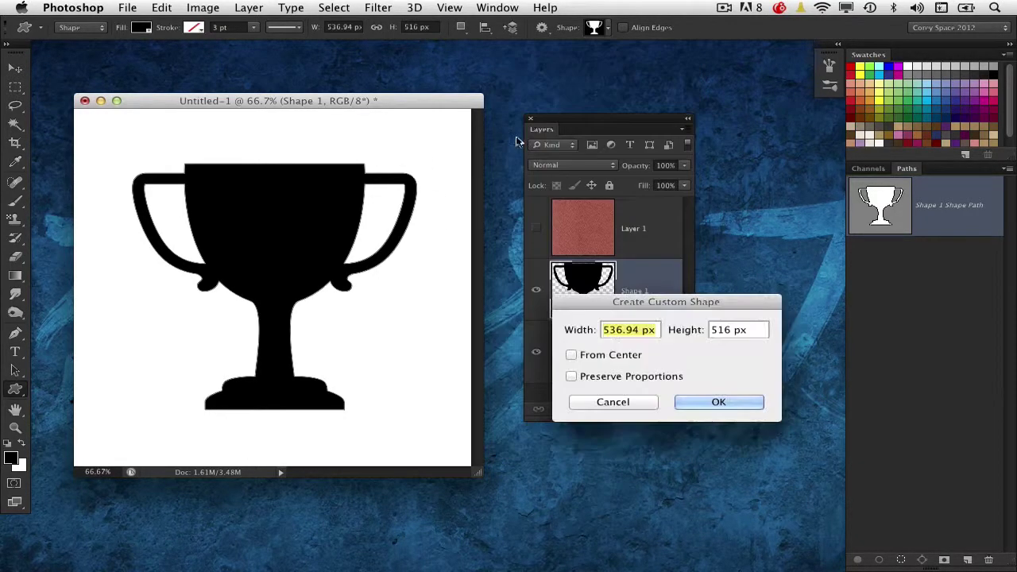
pyautogui.click(632, 405)
# Make the red leather texture in Layer 1 visible above the trophy and select that layer
pyautogui.click(537, 228)
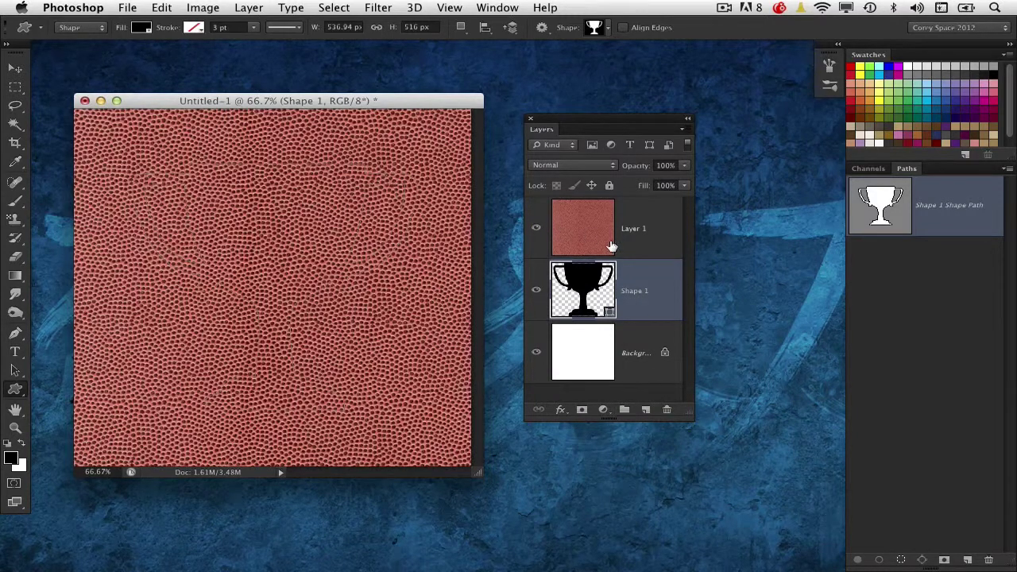
pyautogui.click(624, 232)
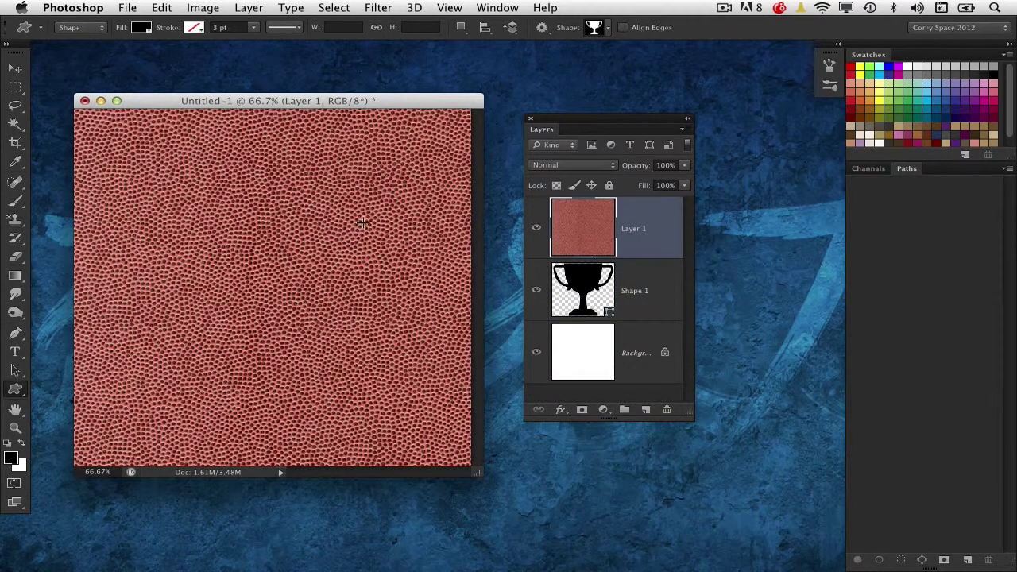
pyautogui.click(537, 228)
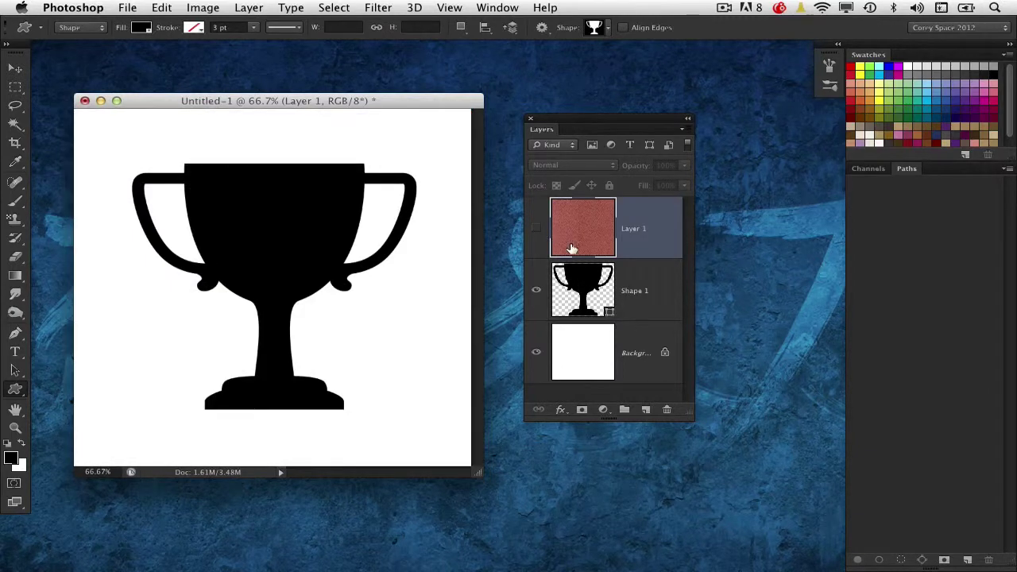
pyautogui.click(578, 292)
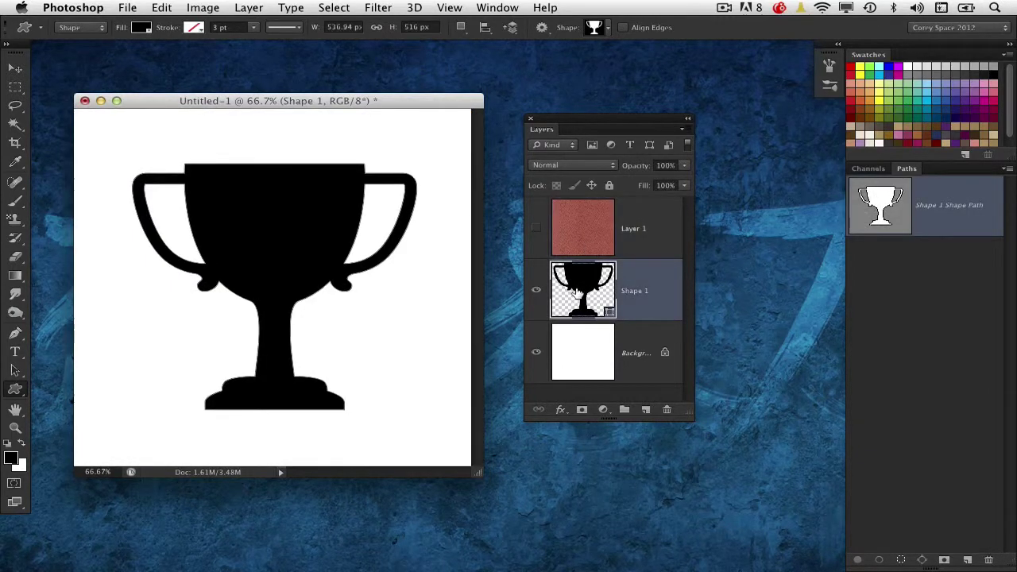
pyautogui.click(535, 232)
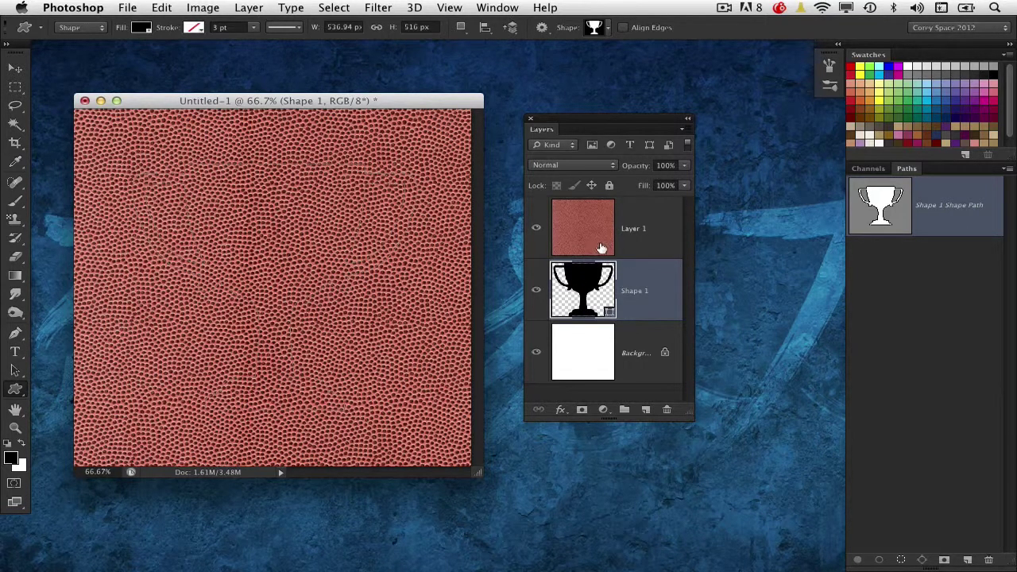
pyautogui.click(593, 233)
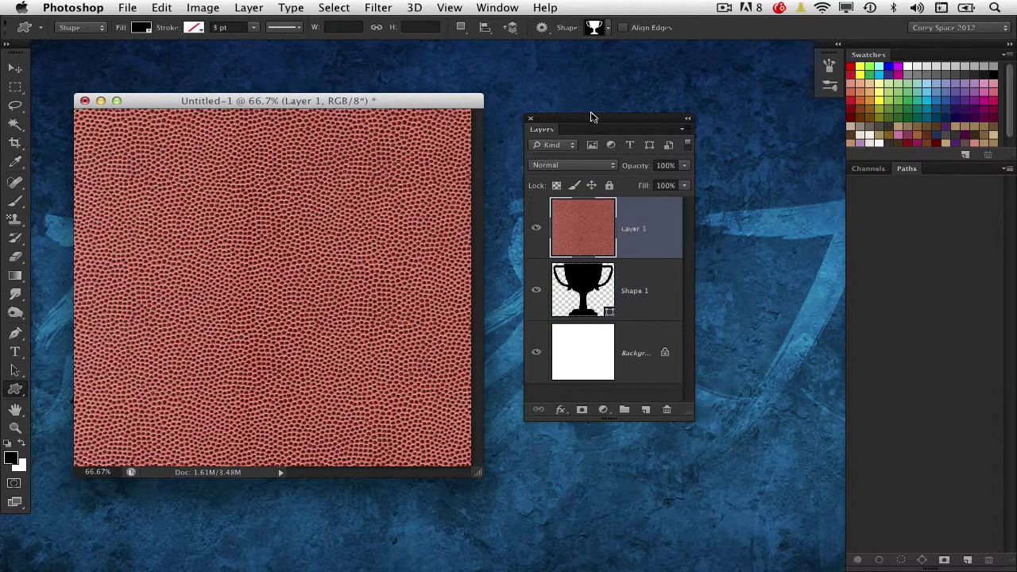
# Enlarge the Layers panel and reposition it beside the trophy document
pyautogui.moveTo(592, 115); pyautogui.dragTo(568, 113)
pyautogui.moveTo(667, 401); pyautogui.dragTo(681, 460)
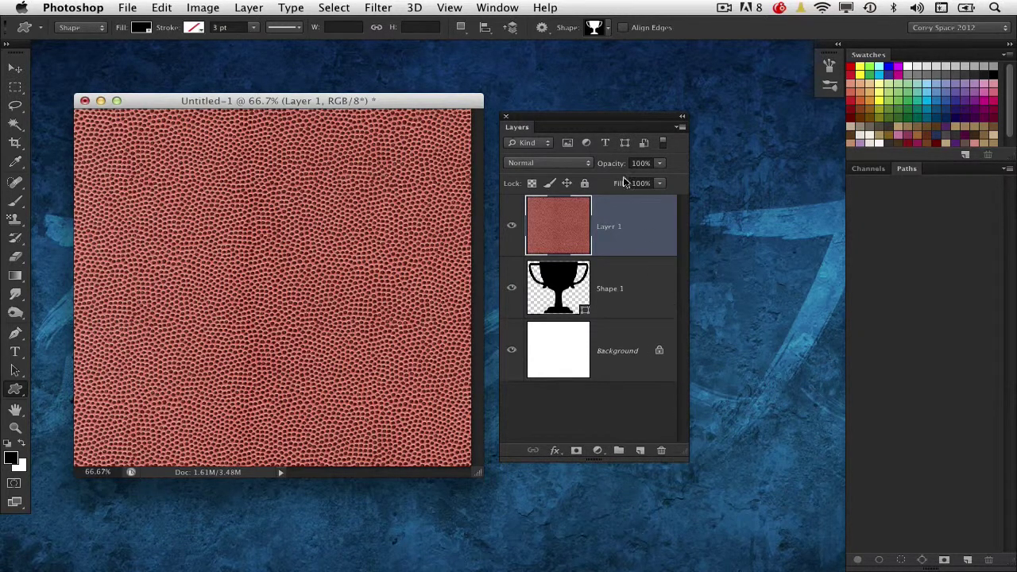
pyautogui.moveTo(604, 116); pyautogui.dragTo(628, 111)
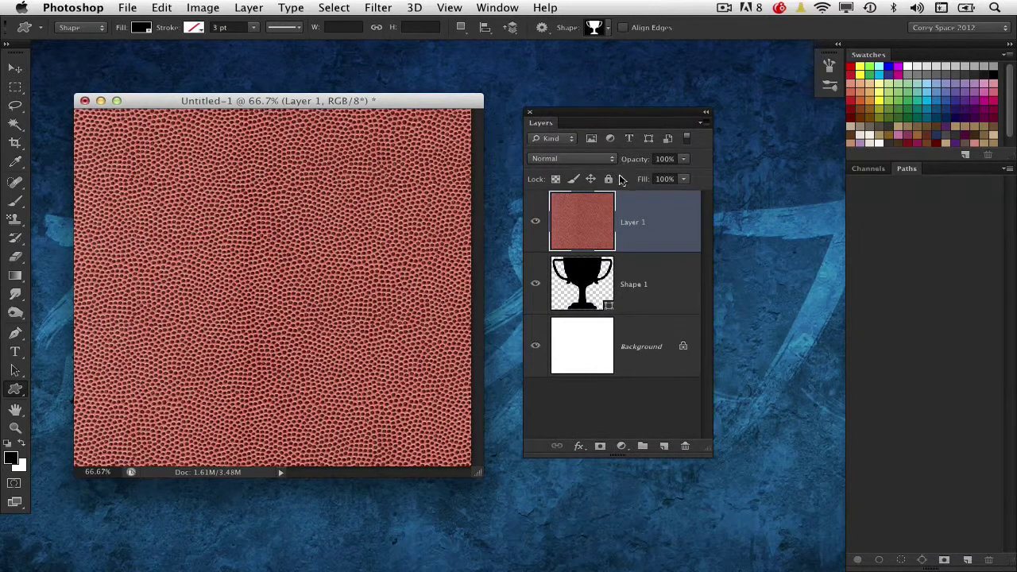
# Create a clipping mask that clips the leather texture in Layer 1 to the Shape 1 trophy
pyautogui.click(592, 292)
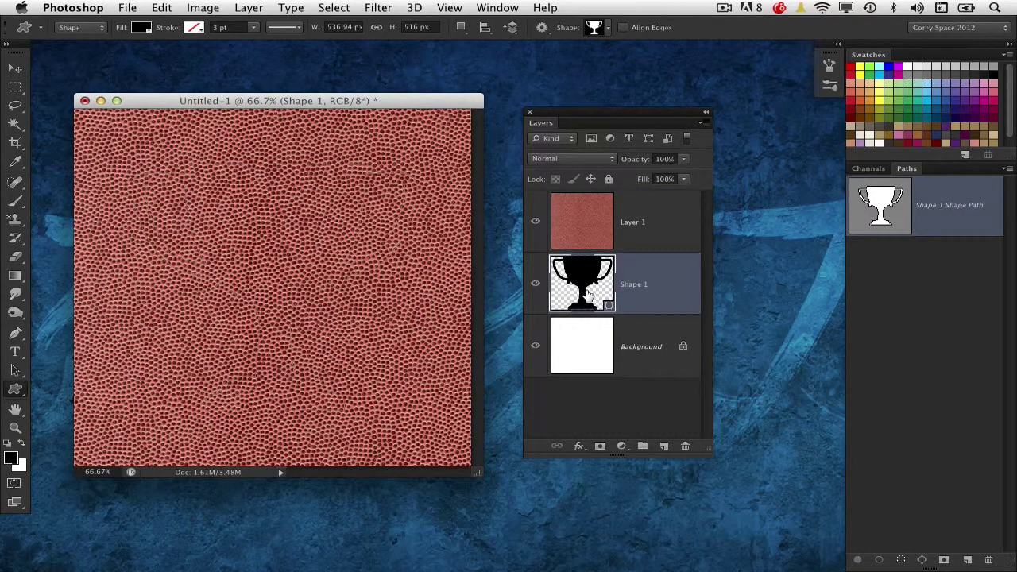
pyautogui.click(573, 234)
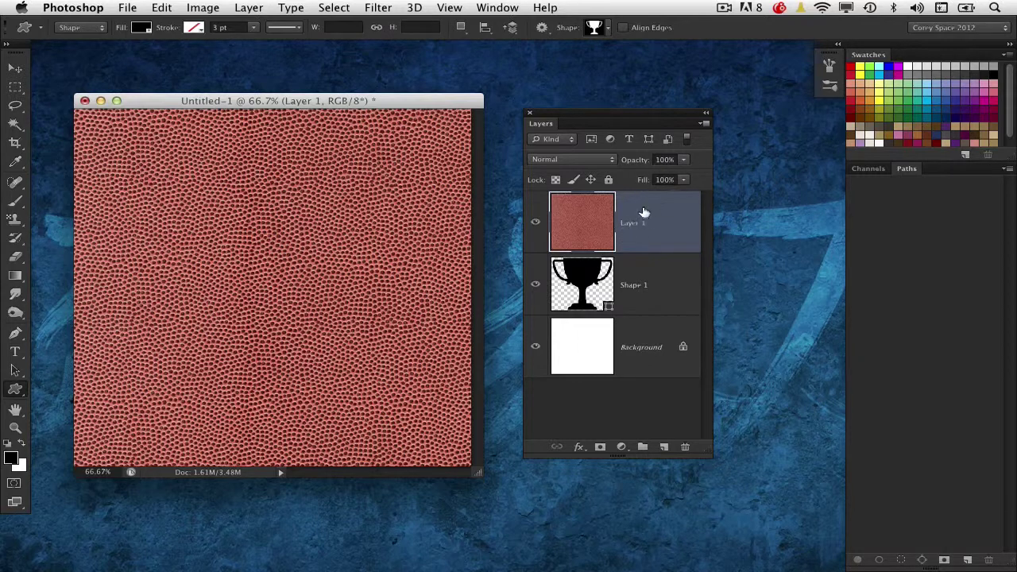
pyautogui.click(702, 124)
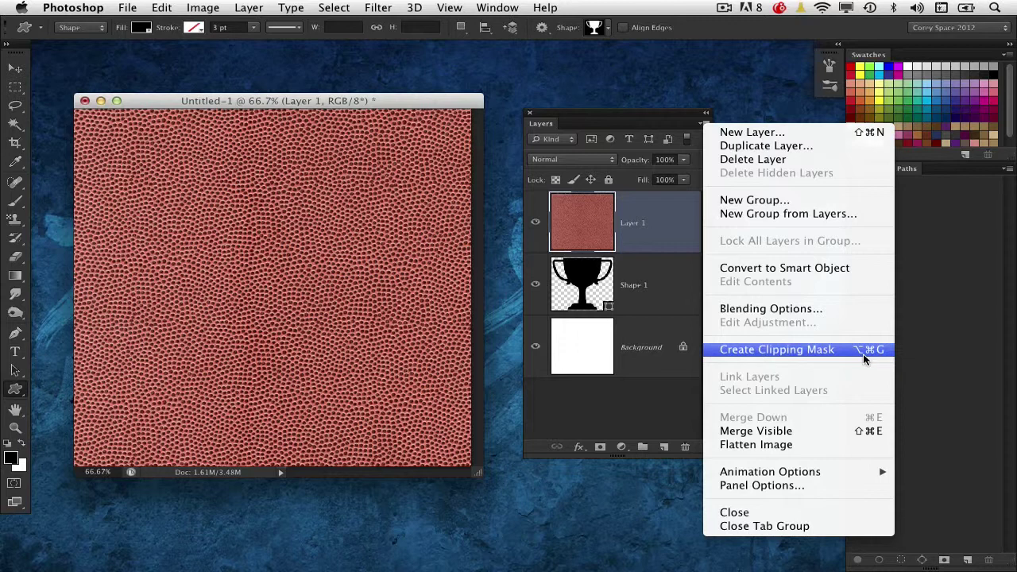
pyautogui.click(643, 306)
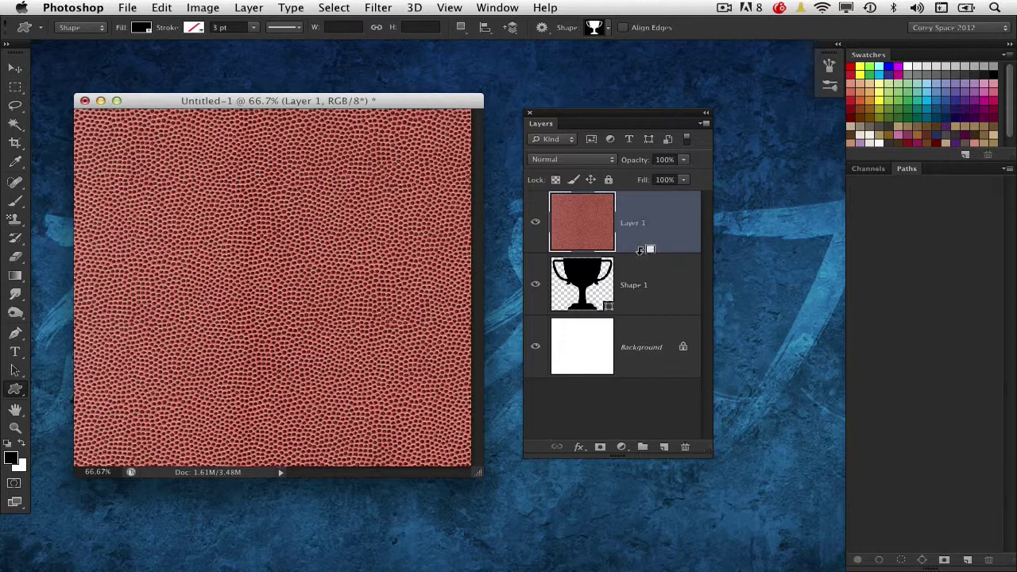
pyautogui.keyDown('alt'); pyautogui.click(640, 251); pyautogui.keyUp('alt')
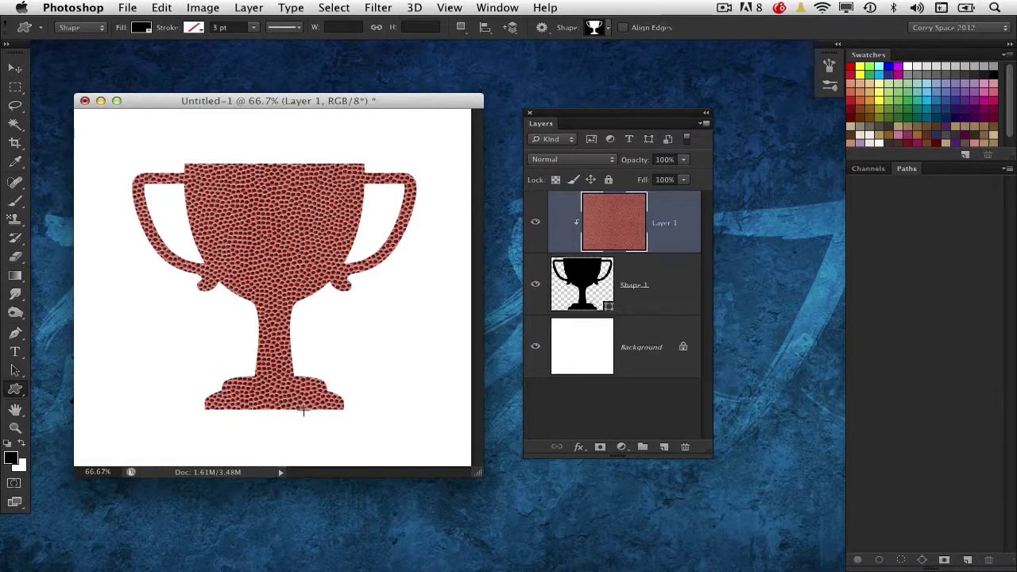
# Test moving the leather texture inside the trophy and the trophy shape beneath the texture with the Move tool
pyautogui.click(614, 291)
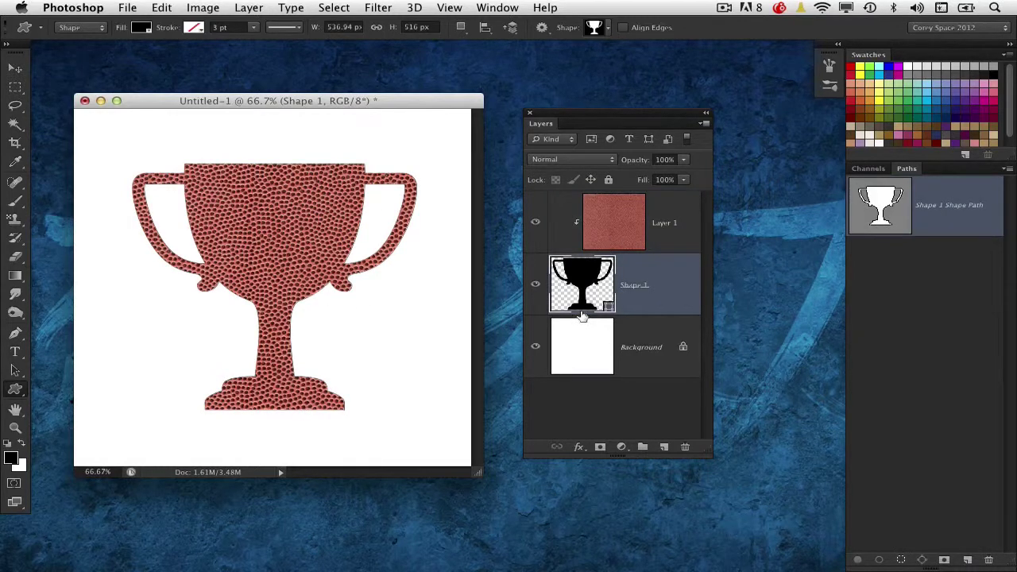
pyautogui.click(604, 227)
pyautogui.click(15, 68)
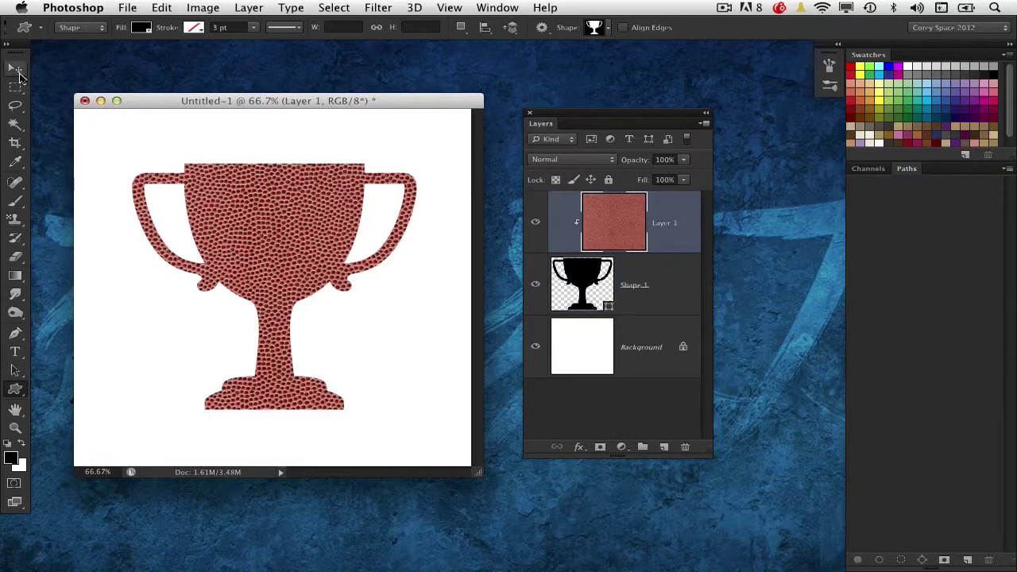
pyautogui.moveTo(318, 244)
pyautogui.mouseDown()
pyautogui.moveTo(334, 258)
pyautogui.moveTo(274, 224)
pyautogui.moveTo(329, 254)
pyautogui.moveTo(277, 271)
pyautogui.moveTo(313, 237)
pyautogui.moveTo(306, 270)
pyautogui.moveTo(314, 252)
pyautogui.mouseUp()
pyautogui.click(588, 283)
pyautogui.moveTo(340, 309); pyautogui.dragTo(303, 310)
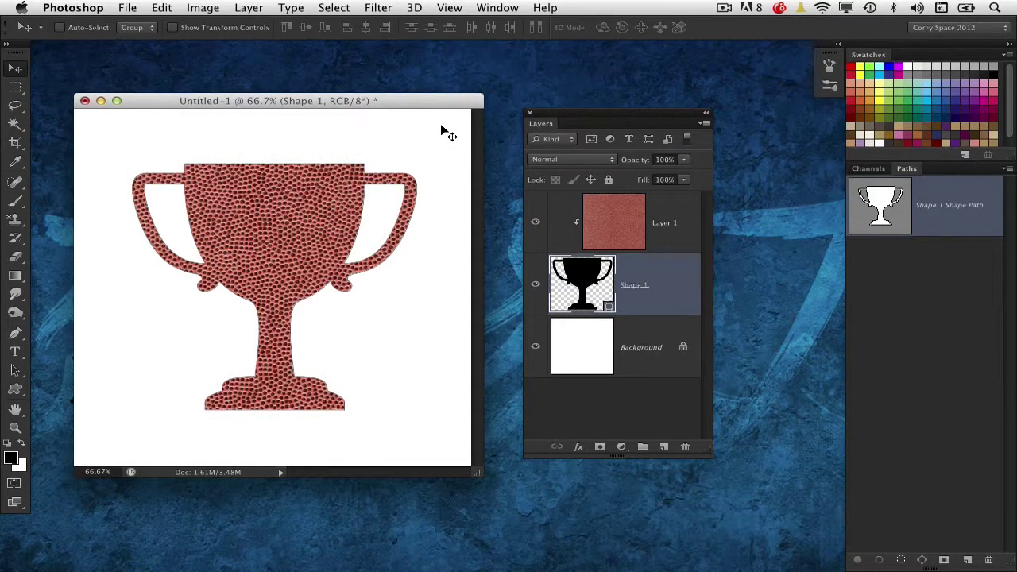
# Release the clipping mask between the texture and the trophy, and clip Layer 1 to Shape 1 again
pyautogui.click(646, 226)
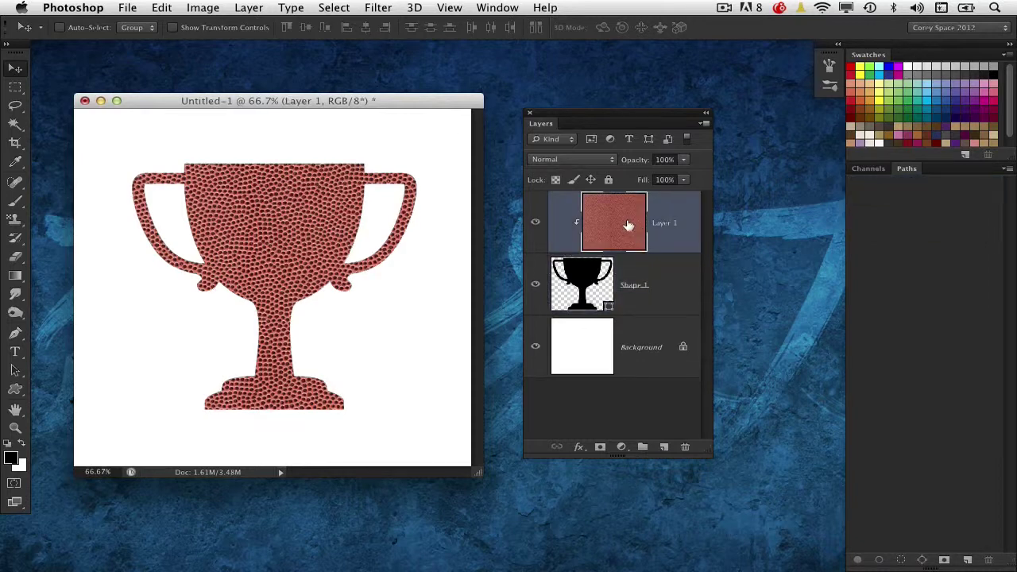
pyautogui.click(603, 284)
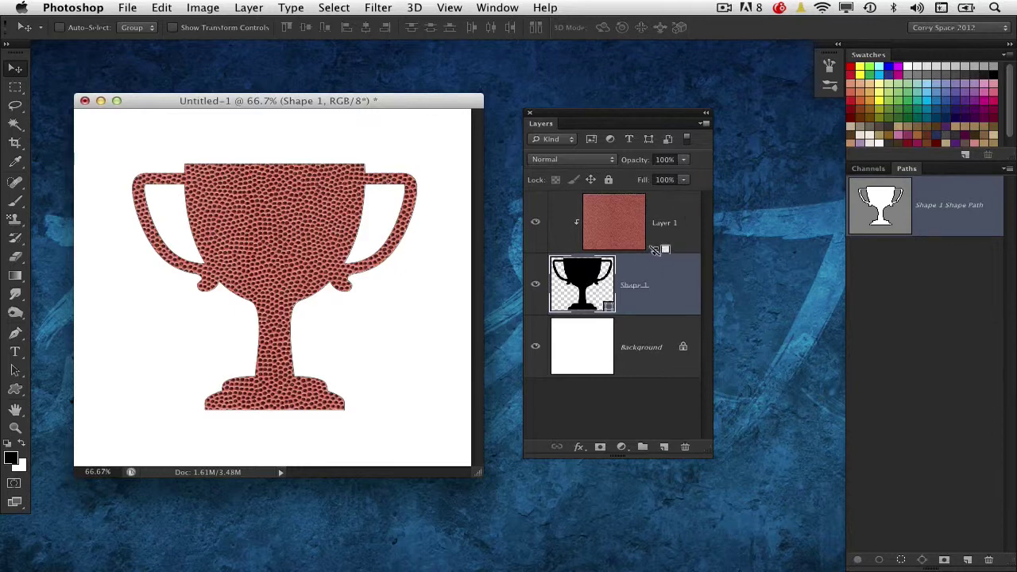
pyautogui.keyDown('alt'); pyautogui.click(658, 252); pyautogui.keyUp('alt')
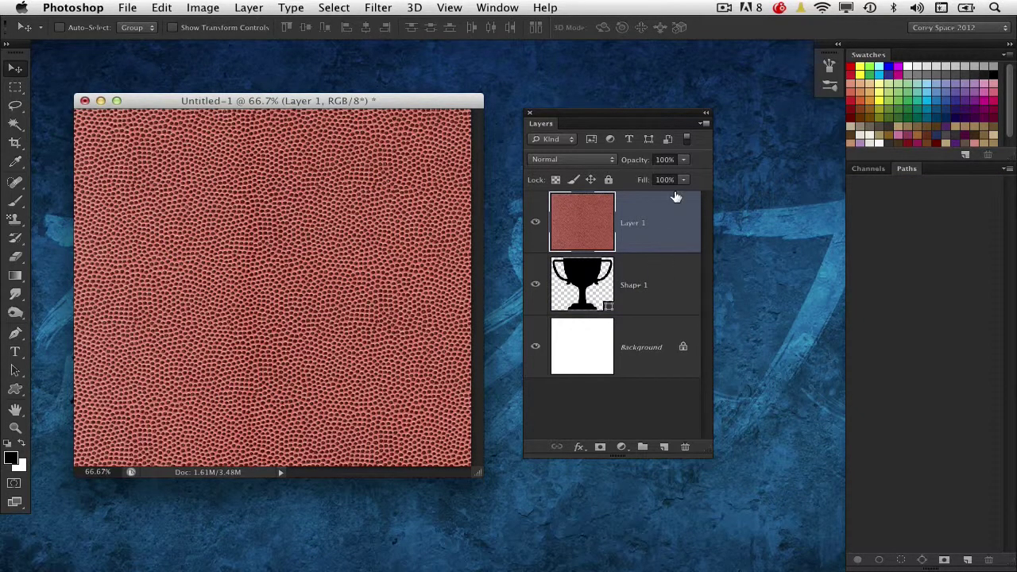
pyautogui.press('super+alt+g')
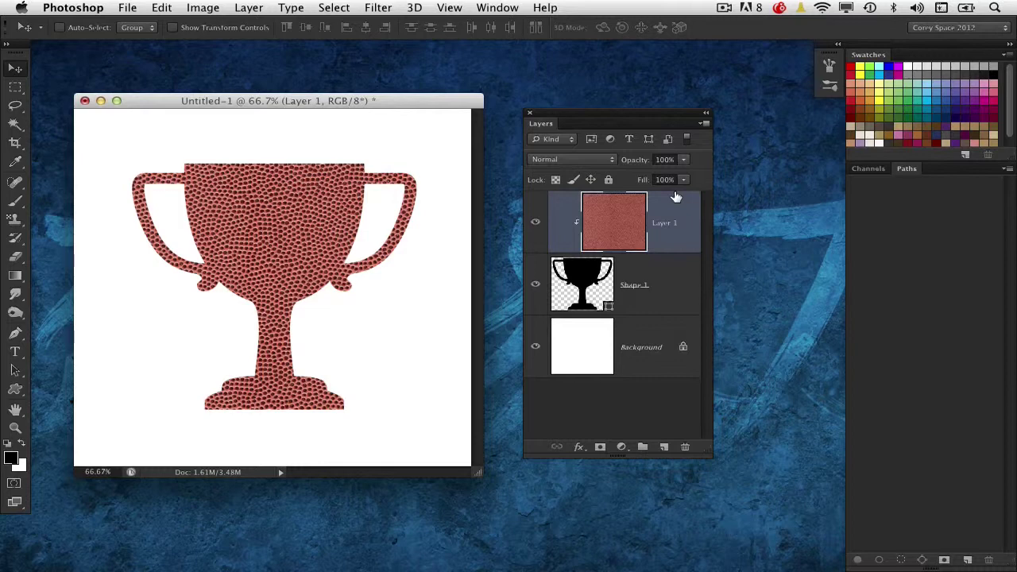
# Minimize the trophy document, bring up Untitled-1.psd with the FILM text, and arrange its window and the Layers panel side by side
pyautogui.click(100, 100)
pyautogui.click(680, 560)
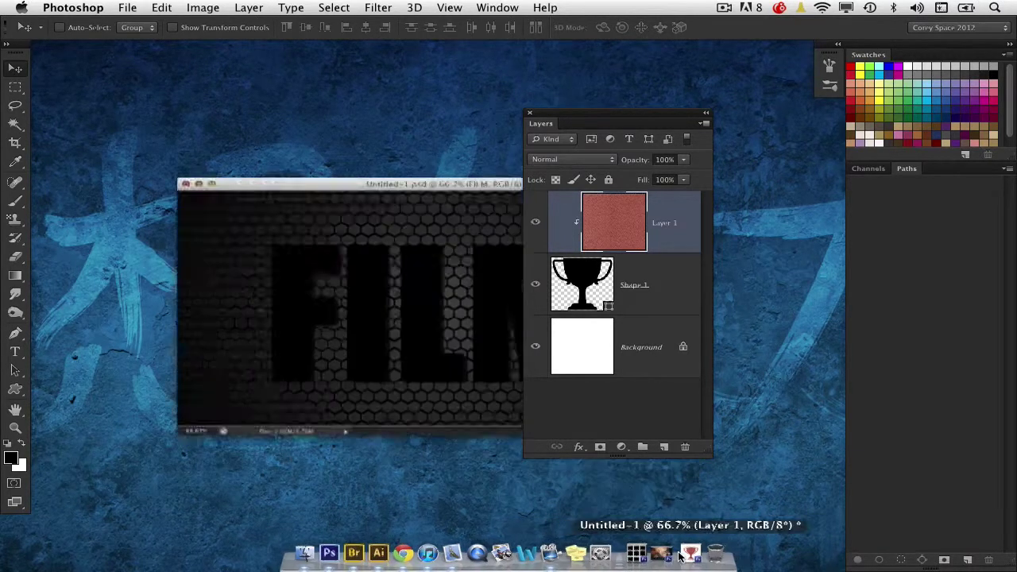
pyautogui.moveTo(591, 114); pyautogui.dragTo(781, 145)
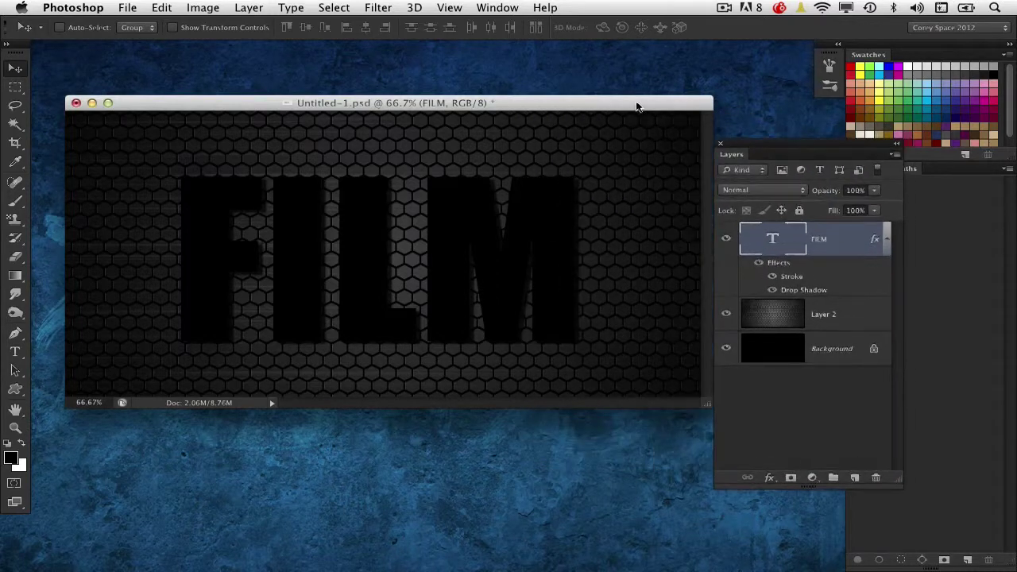
pyautogui.moveTo(638, 104); pyautogui.dragTo(607, 101)
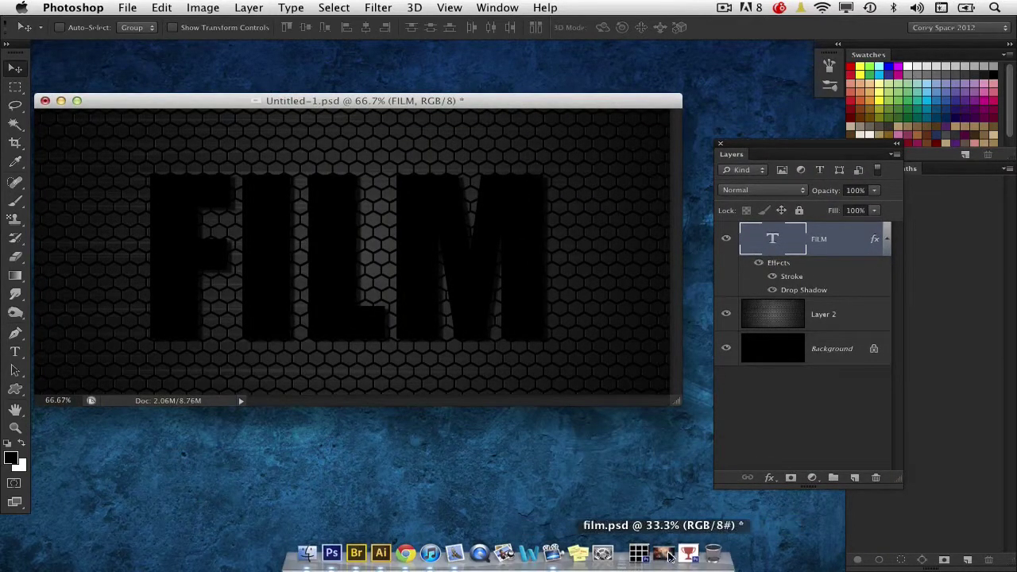
# Bring up film.psd and position its window so that the FILM document stays accessible behind it
pyautogui.click(676, 560)
pyautogui.moveTo(423, 79); pyautogui.dragTo(491, 96)
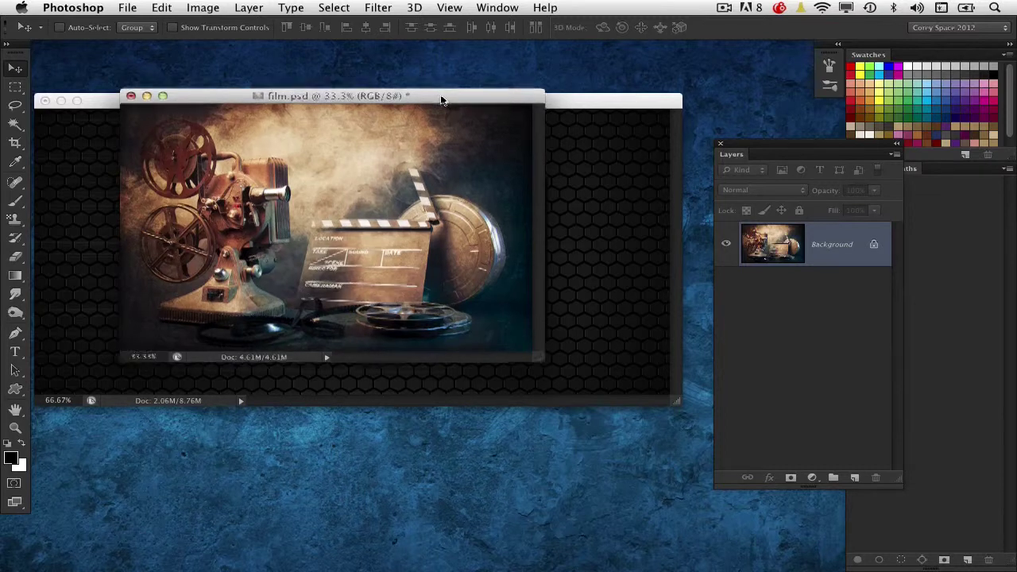
pyautogui.moveTo(445, 96); pyautogui.dragTo(616, 185)
pyautogui.moveTo(338, 186); pyautogui.dragTo(437, 244)
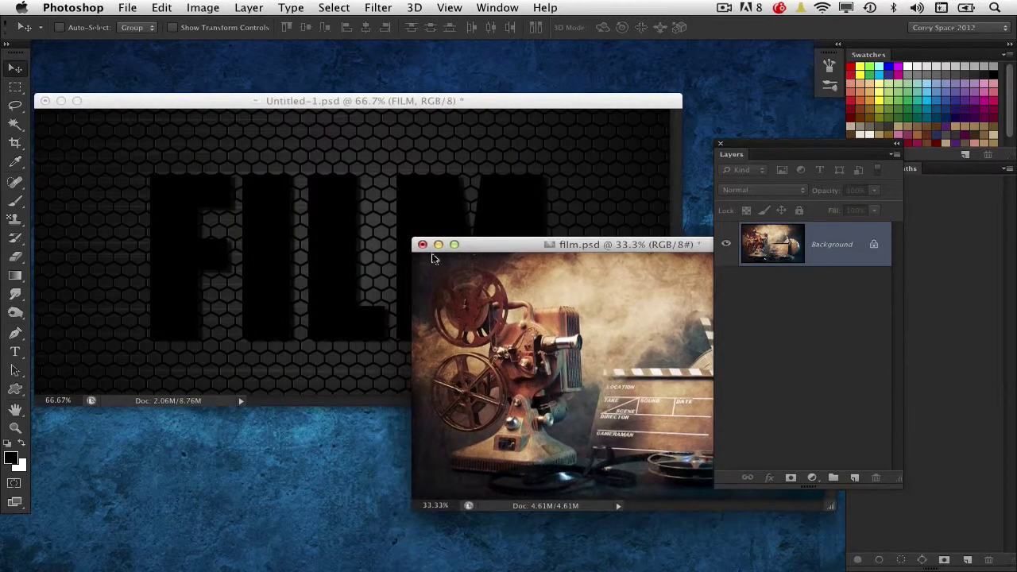
# Tighten the letter spacing of the FILM text layer in Untitled-1.psd and commit the text edit
pyautogui.click(441, 201)
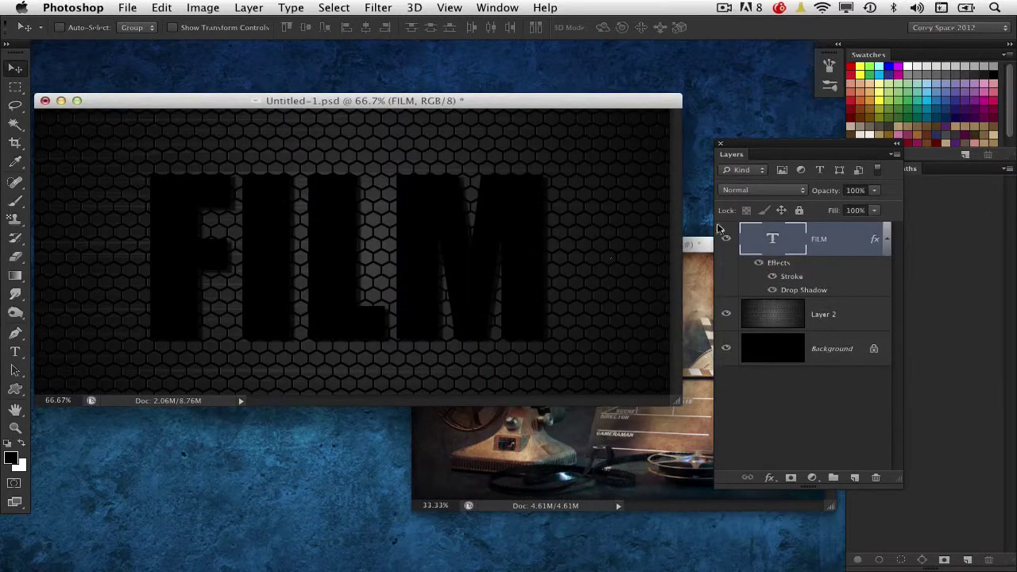
pyautogui.press('t')
pyautogui.doubleClick(774, 242)
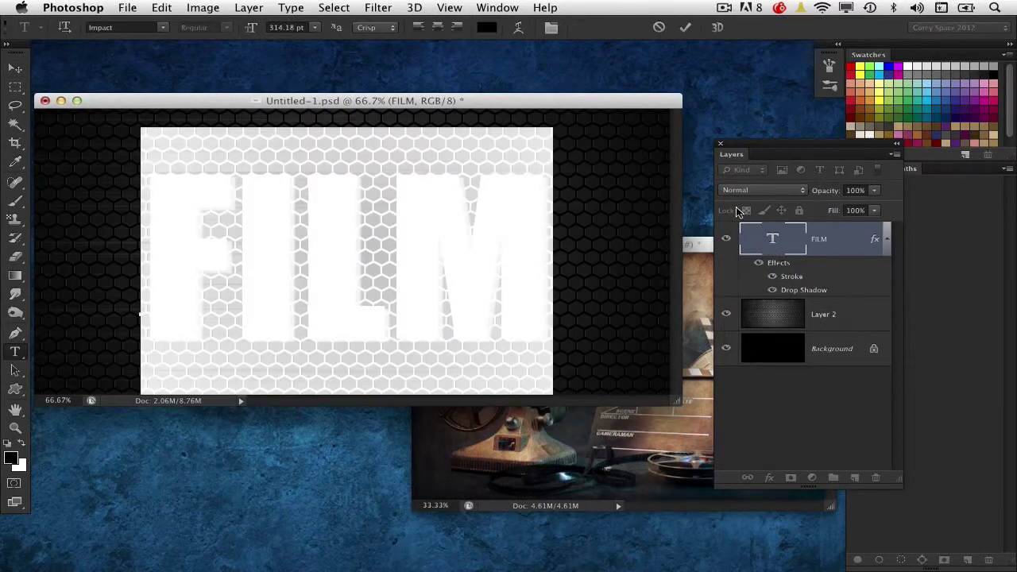
pyautogui.press('super+Return')
pyautogui.press('v')
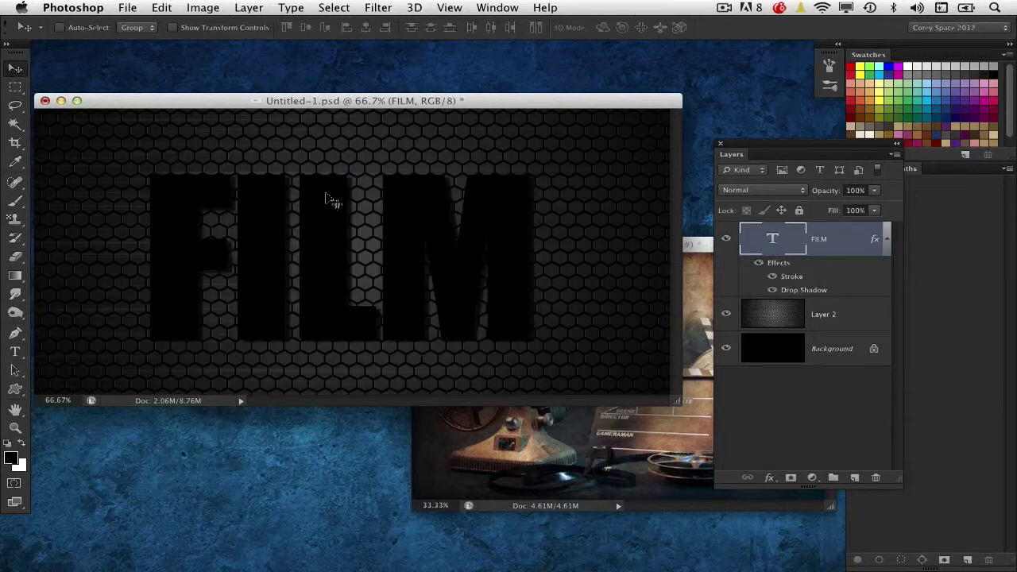
# Copy the film projector photo from film.psd into Untitled-1.psd as a layer above the FILM text, and minimize film.psd
pyautogui.click(509, 445)
pyautogui.moveTo(548, 311); pyautogui.dragTo(326, 235)
pyautogui.click(445, 238)
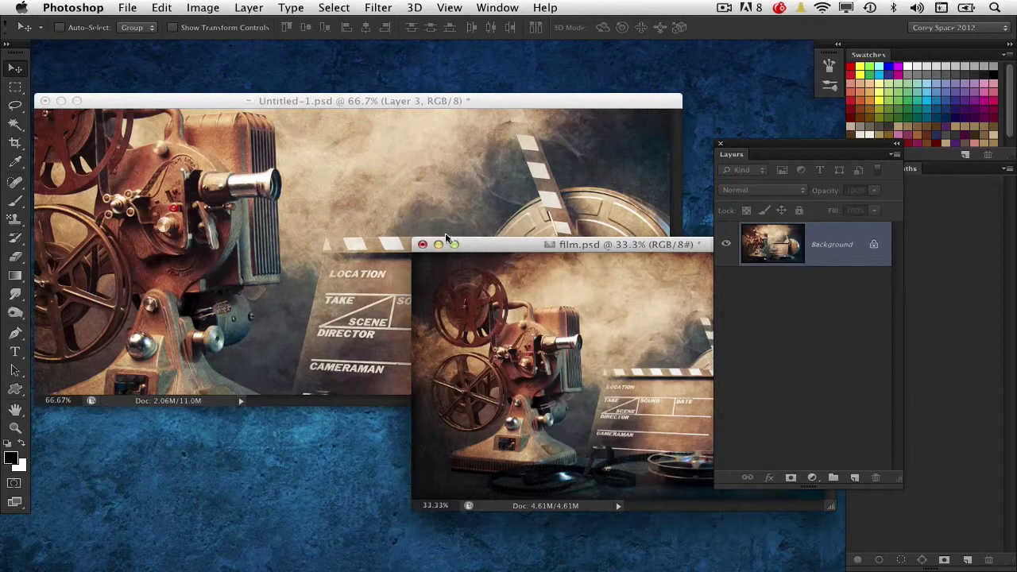
pyautogui.click(438, 244)
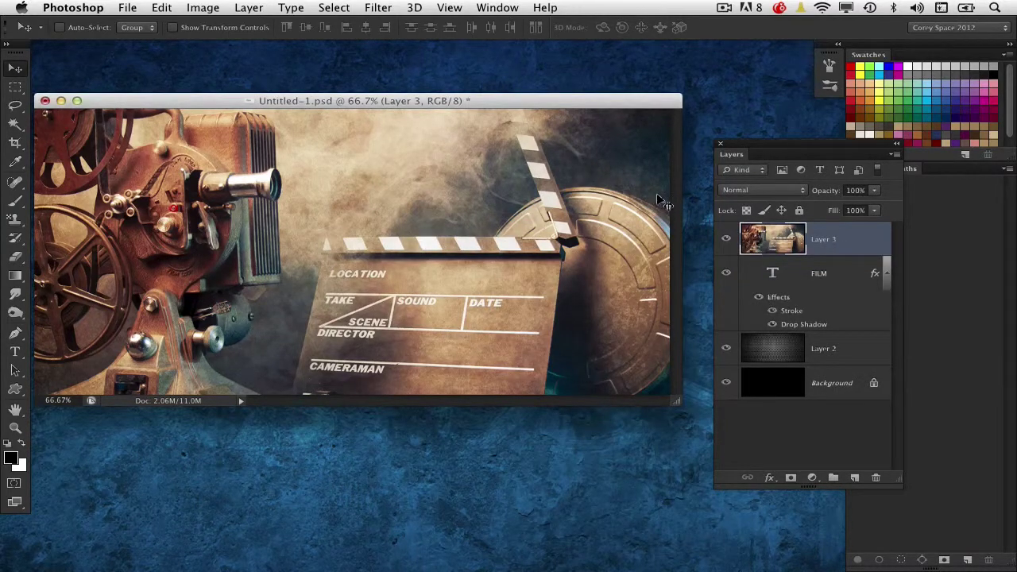
# Scale the film projector photo down so more of it fits the canvas, and arrange the document window beside the Layers panel
pyautogui.press('super+t')
pyautogui.press('super+0')
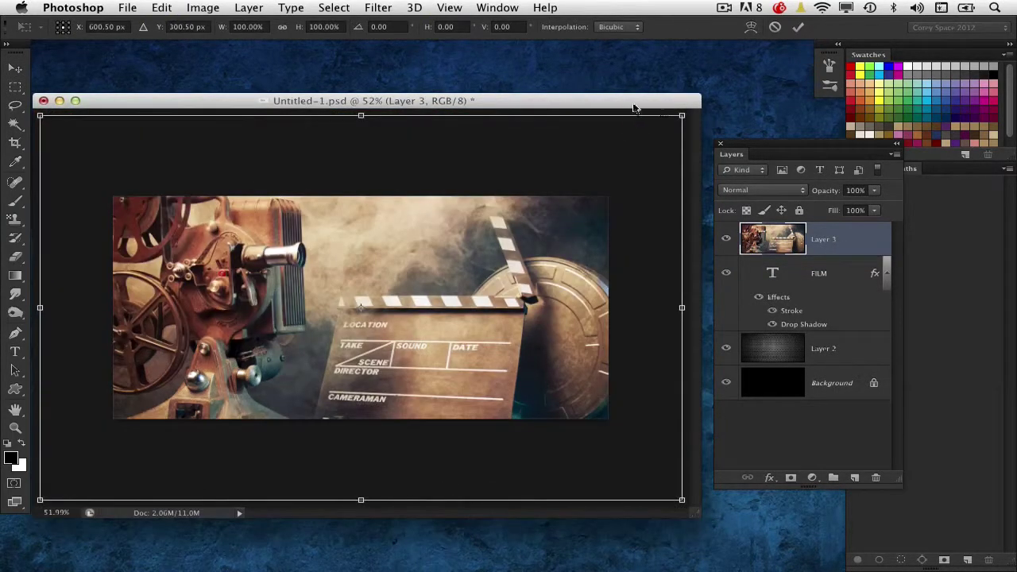
pyautogui.moveTo(682, 116); pyautogui.dragTo(547, 151)
pyautogui.press('Return')
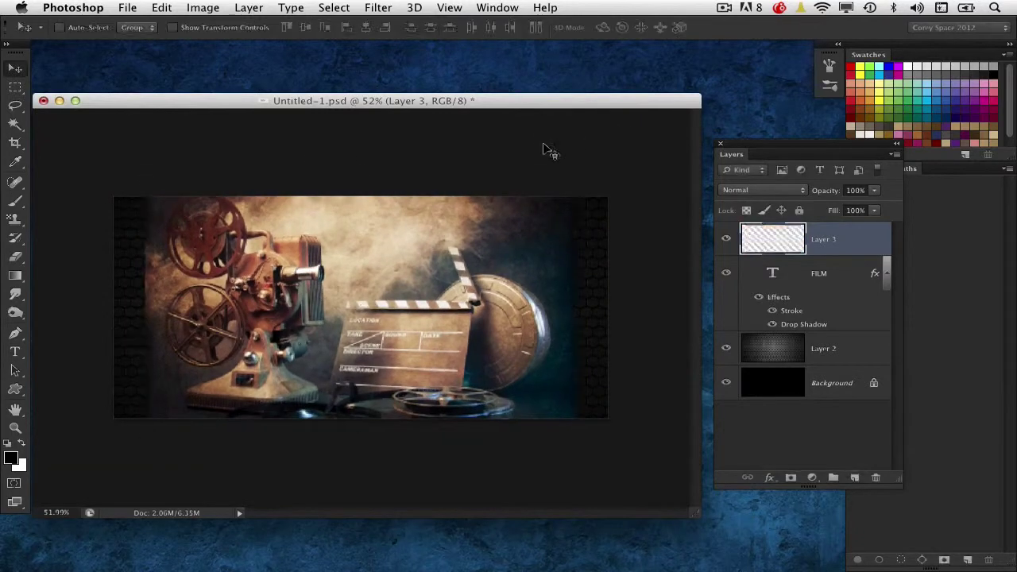
pyautogui.press('super+minus')
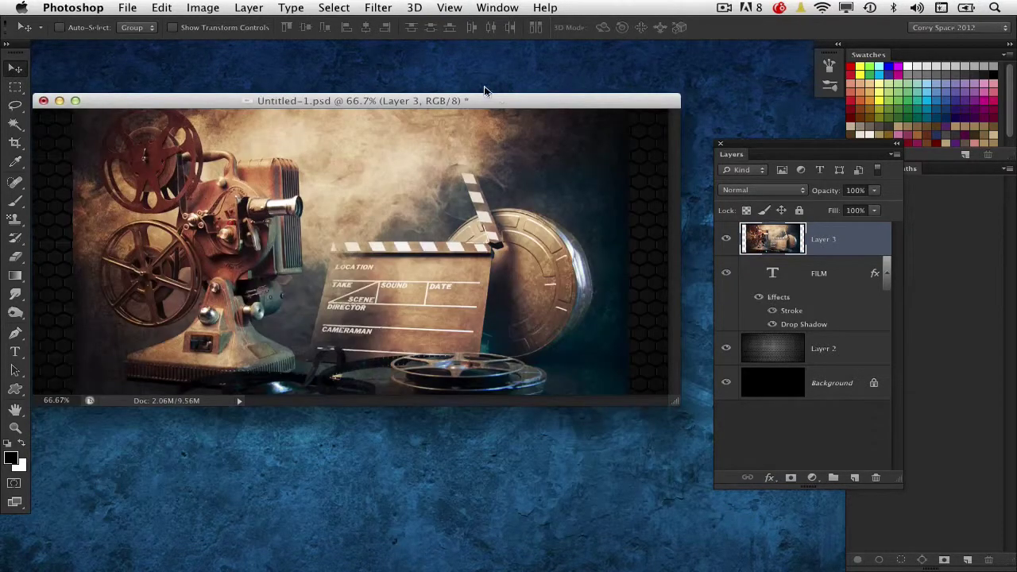
pyautogui.moveTo(482, 96); pyautogui.dragTo(491, 98)
pyautogui.moveTo(745, 151); pyautogui.dragTo(731, 149)
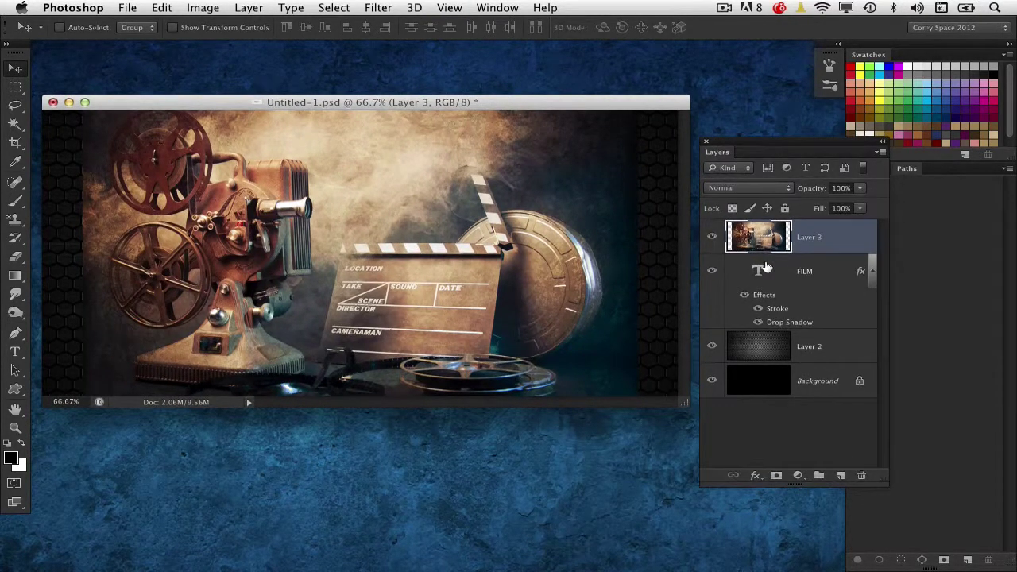
# Load the FILM text as a selection, hide the text layer, and add a layer mask from the selection to Layer 3
pyautogui.click(791, 274)
pyautogui.click(712, 271)
pyautogui.click(707, 270)
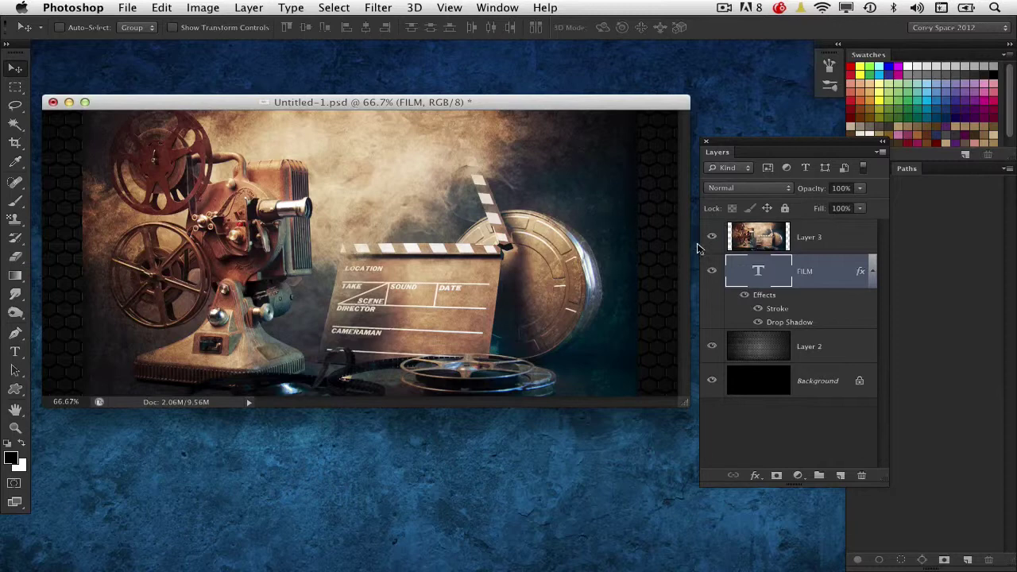
pyautogui.keyDown('super'); pyautogui.click(760, 271); pyautogui.keyUp('super')
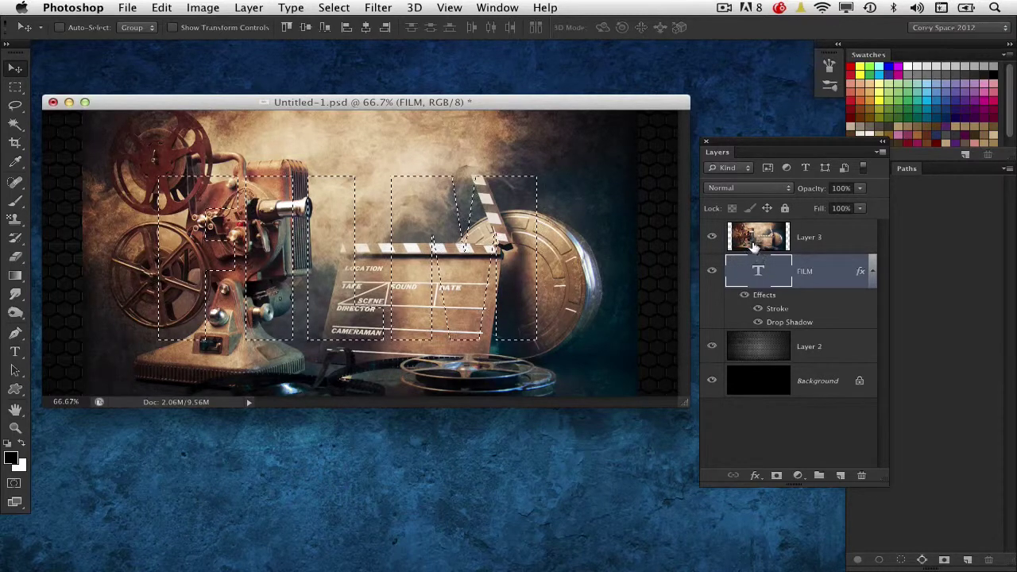
pyautogui.hotkey('alt', ']')
pyautogui.click(712, 271)
pyautogui.click(777, 475)
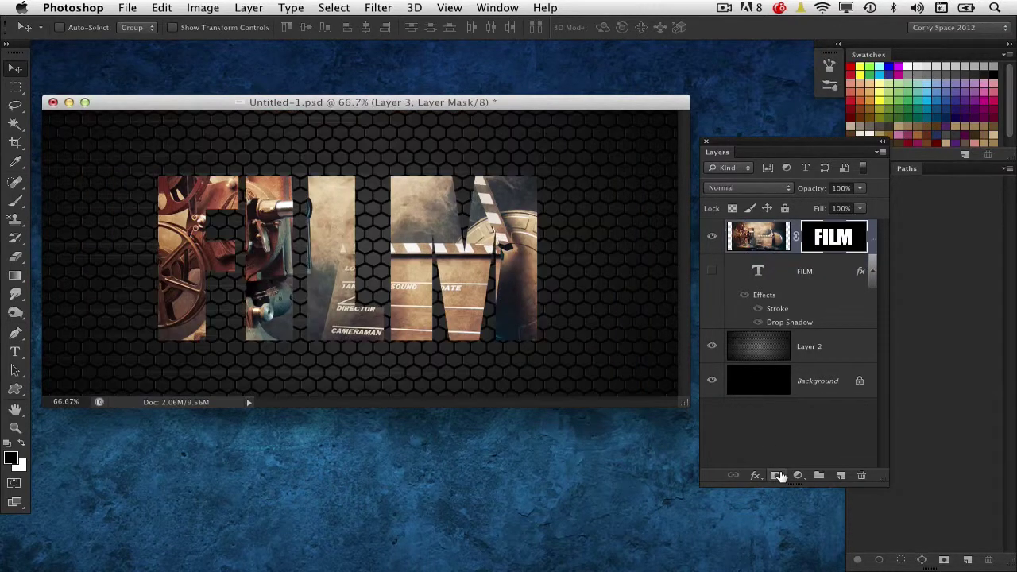
# Unlink Layer 3's mask, try moving the photo and the mask independently, and undo the mask move
pyautogui.click(797, 237)
pyautogui.click(759, 237)
pyautogui.moveTo(421, 262); pyautogui.dragTo(469, 262)
pyautogui.click(810, 237)
pyautogui.moveTo(505, 204); pyautogui.dragTo(521, 211)
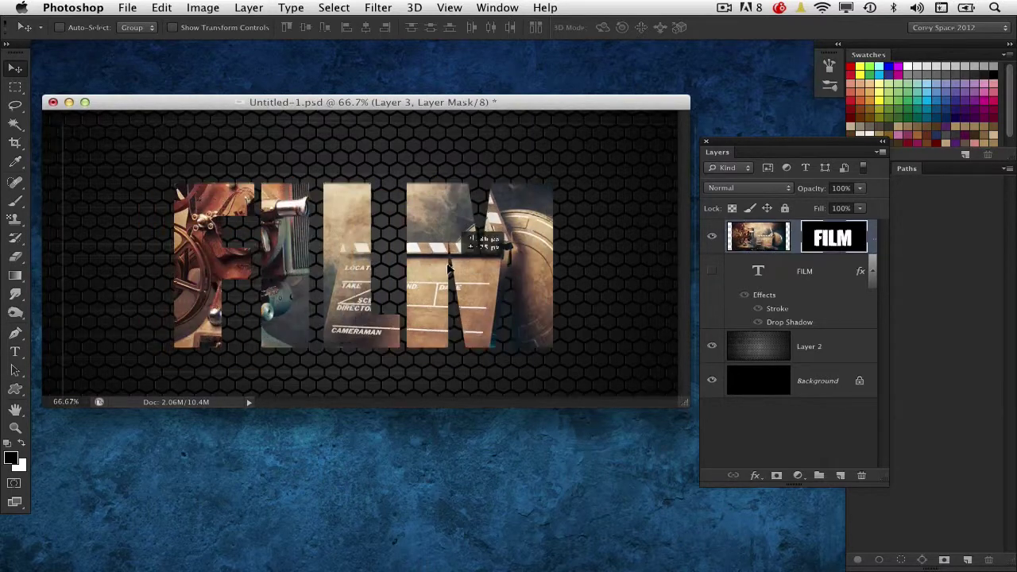
pyautogui.press('super+z')
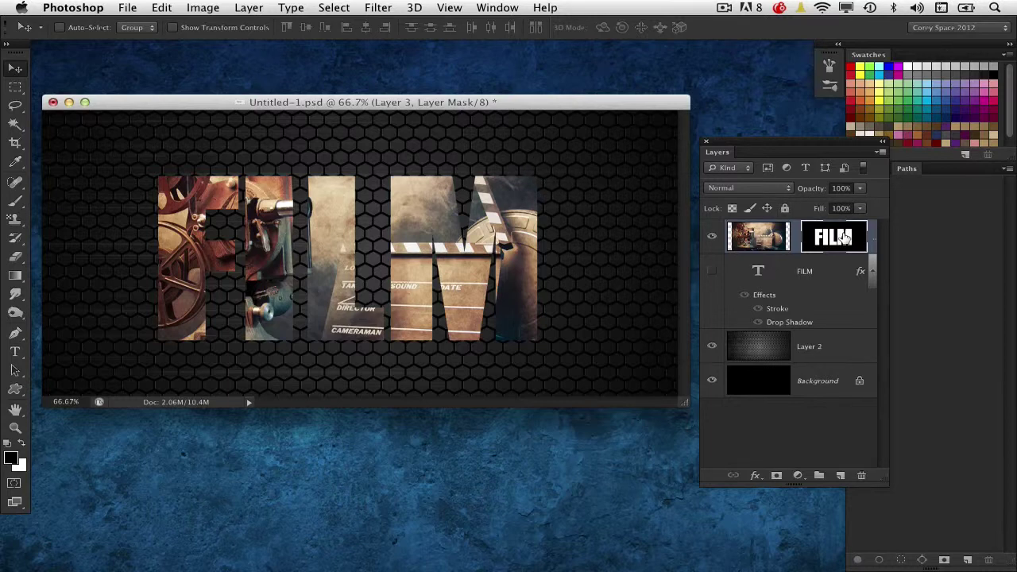
# Delete the layer mask from Layer 3 and make the FILM text layer visible again
pyautogui.moveTo(844, 236); pyautogui.dragTo(866, 479)
pyautogui.click(712, 271)
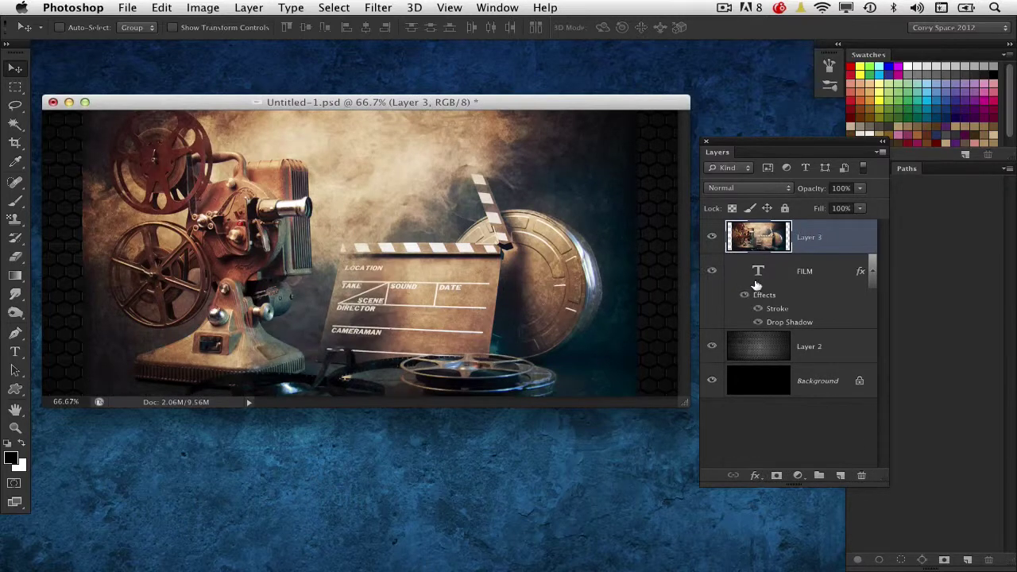
# Clip the Layer 3 photo to the FILM text layer, and reposition the photo and the text independently
pyautogui.click(818, 259)
pyautogui.keyDown('alt'); pyautogui.click(818, 254); pyautogui.keyUp('alt')
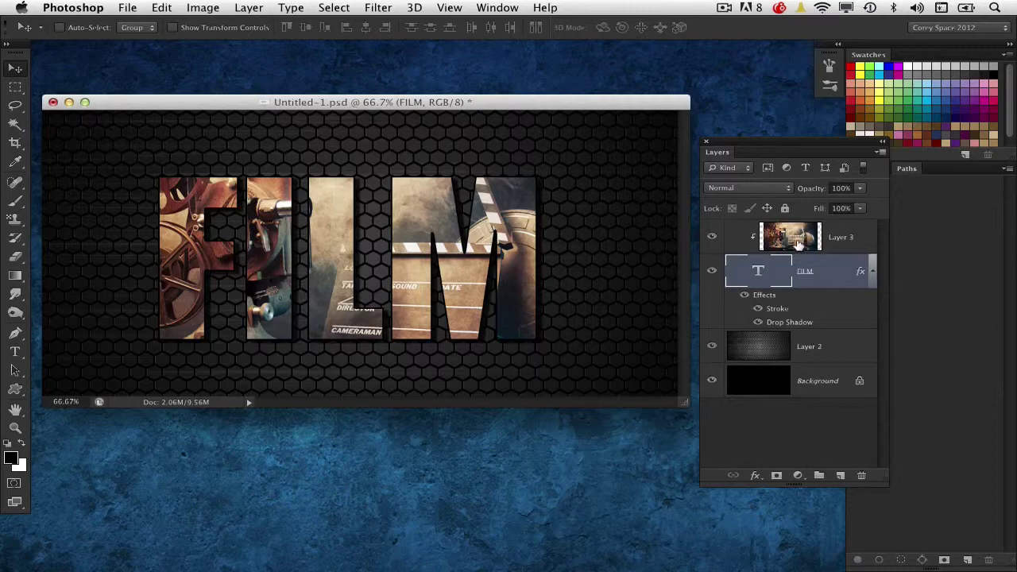
pyautogui.click(799, 244)
pyautogui.moveTo(547, 245); pyautogui.dragTo(439, 288)
pyautogui.click(756, 271)
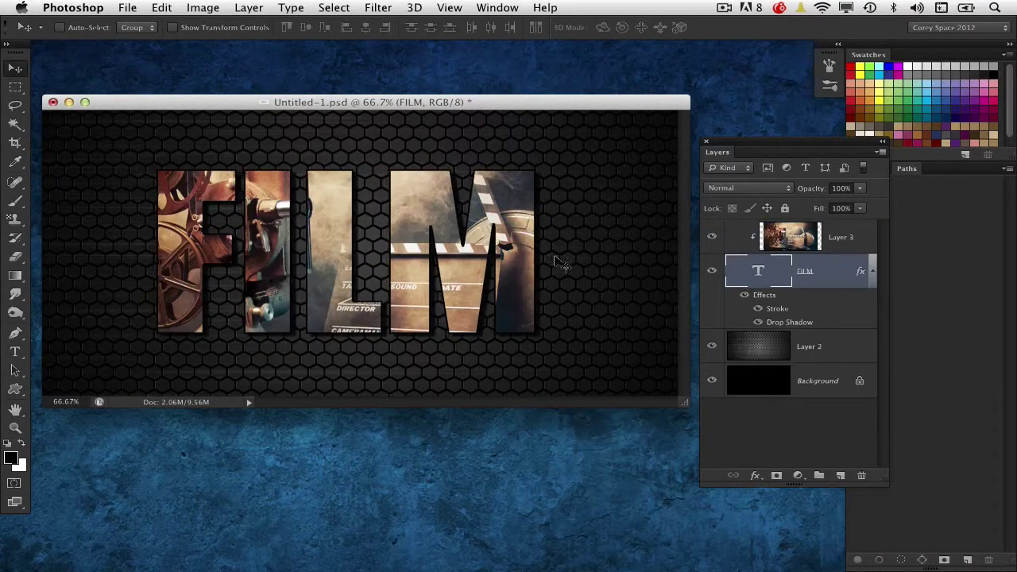
# Replace the FILM text with MOVIES and commit the text edit
pyautogui.doubleClick(763, 271)
pyautogui.write('MO')
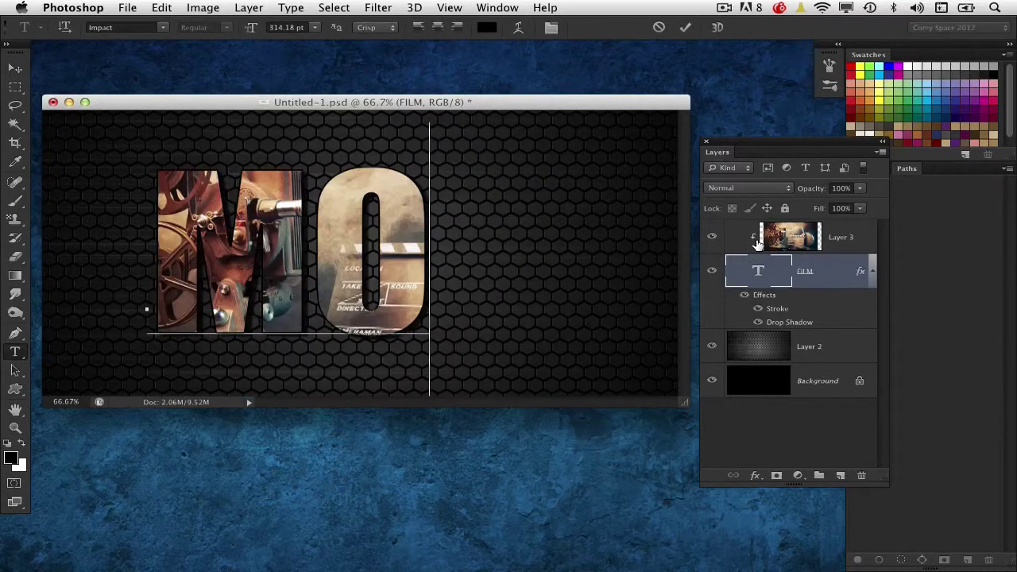
pyautogui.write('VIES')
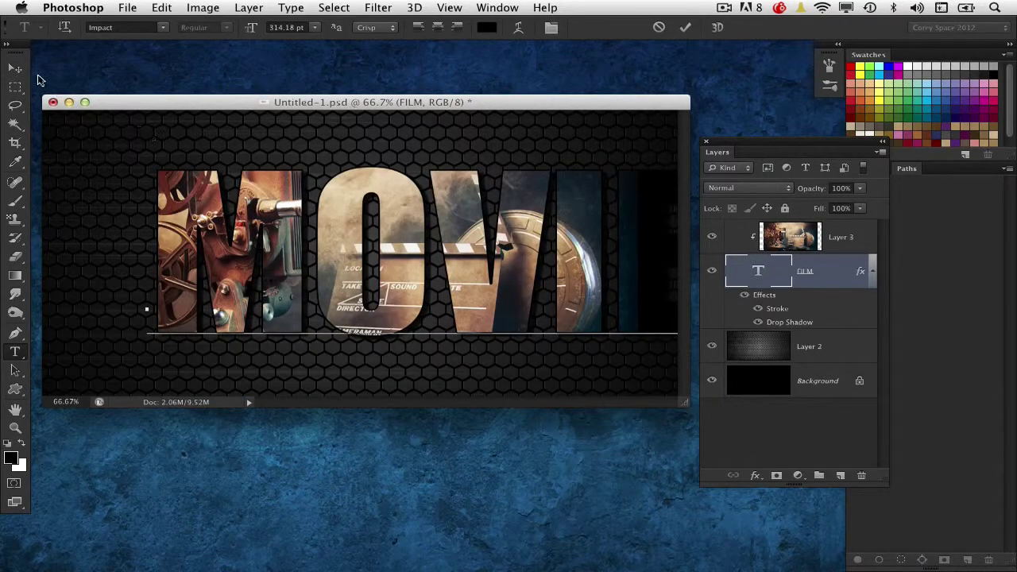
pyautogui.click(15, 68)
# Scale the MOVIES text down with Free Transform and position it so the whole word fits within the canvas
pyautogui.hotkey('ctrl', 't')
pyautogui.moveTo(147, 148); pyautogui.dragTo(262, 193)
pyautogui.moveTo(369, 253); pyautogui.dragTo(250, 239)
pyautogui.press('Return')
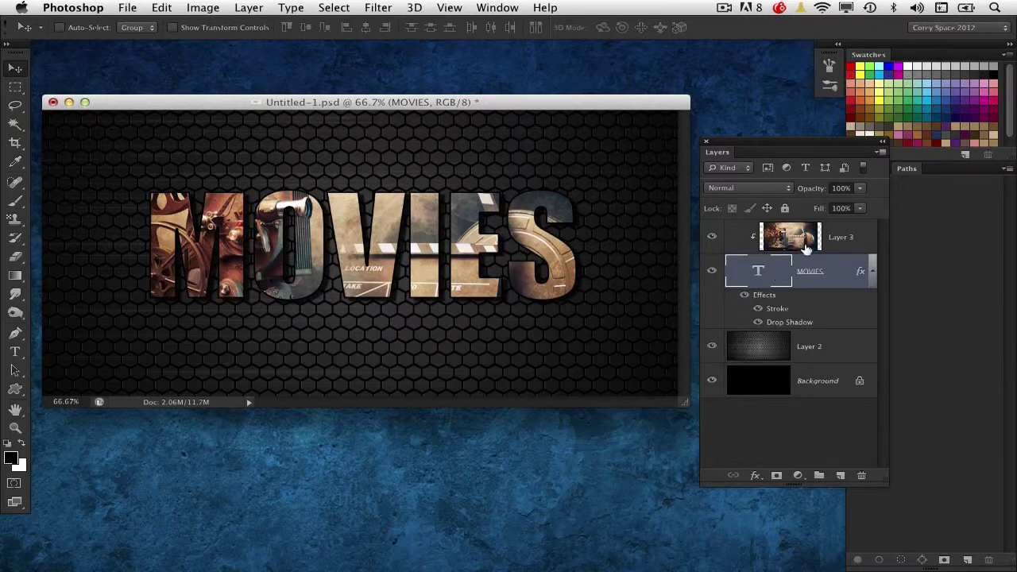
# Move the MOVIES text layer slightly upward while leaving the clipped photo in place
pyautogui.click(795, 246)
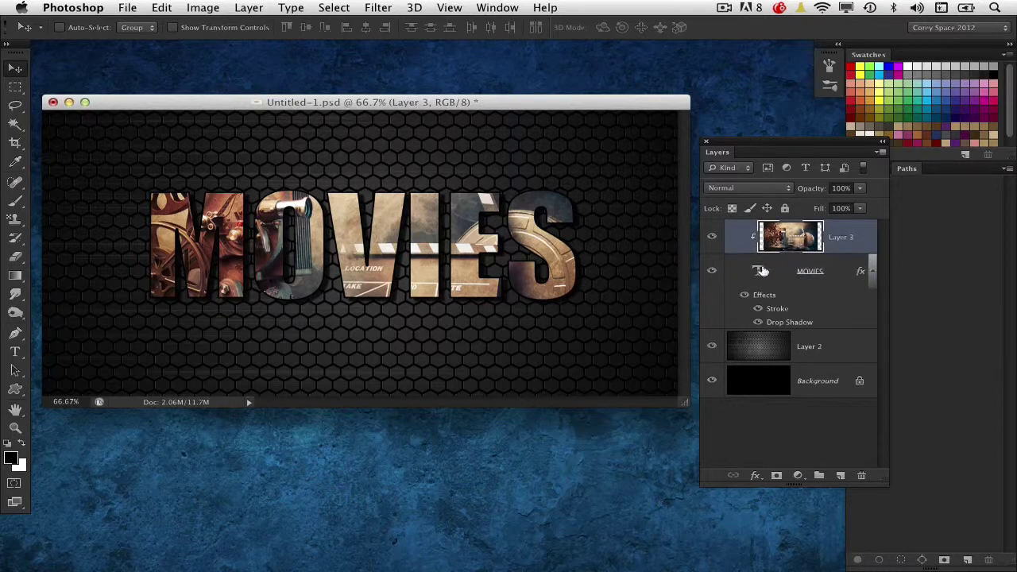
pyautogui.click(782, 272)
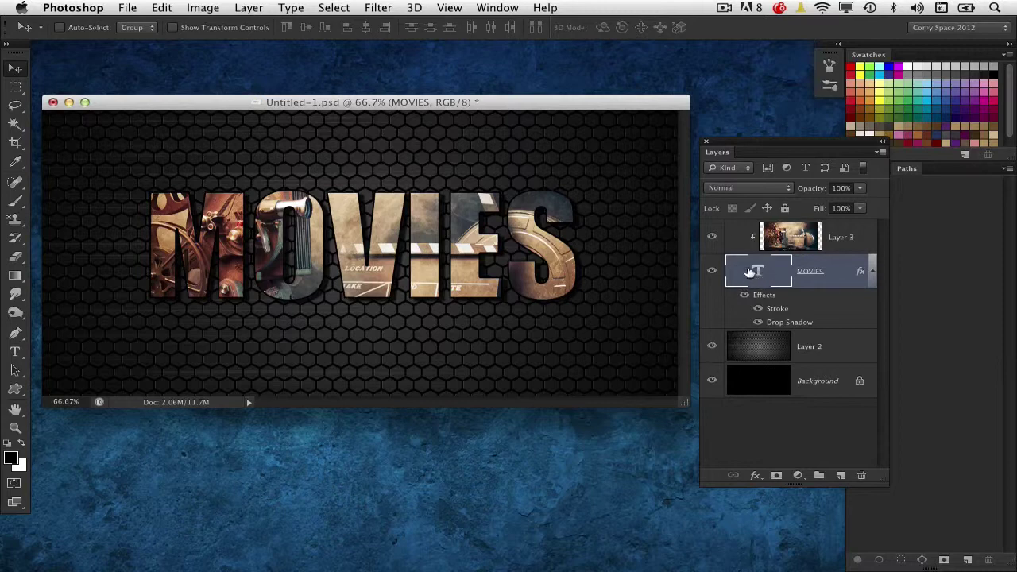
pyautogui.moveTo(382, 246)
pyautogui.mouseDown()
pyautogui.moveTo(373, 243)
pyautogui.moveTo(390, 248)
pyautogui.moveTo(381, 247)
pyautogui.mouseUp()
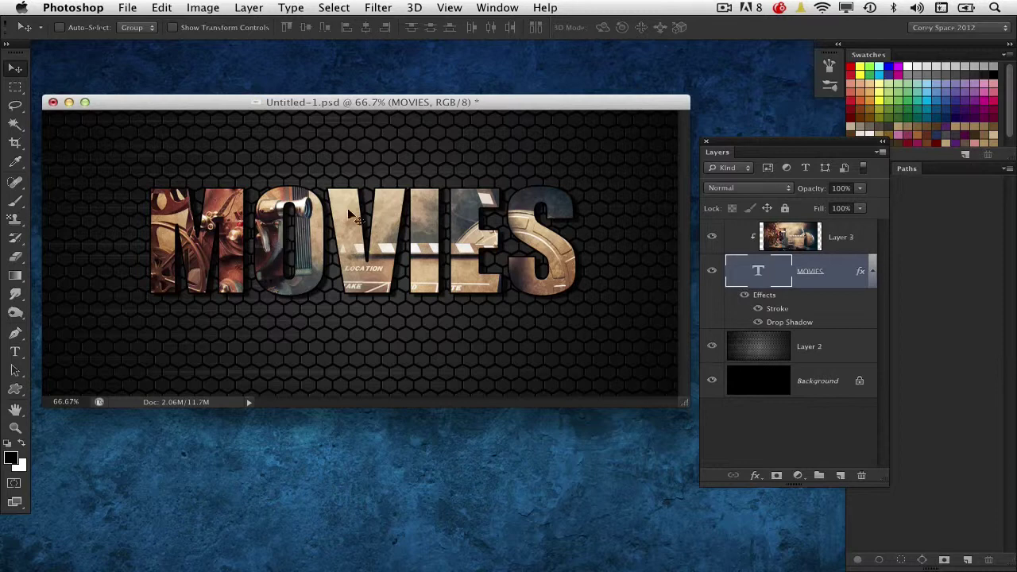
# Minimize the MOVIES document, bring up wall_master.psd and enlarge its view to 50%
pyautogui.moveTo(345, 103); pyautogui.dragTo(362, 104)
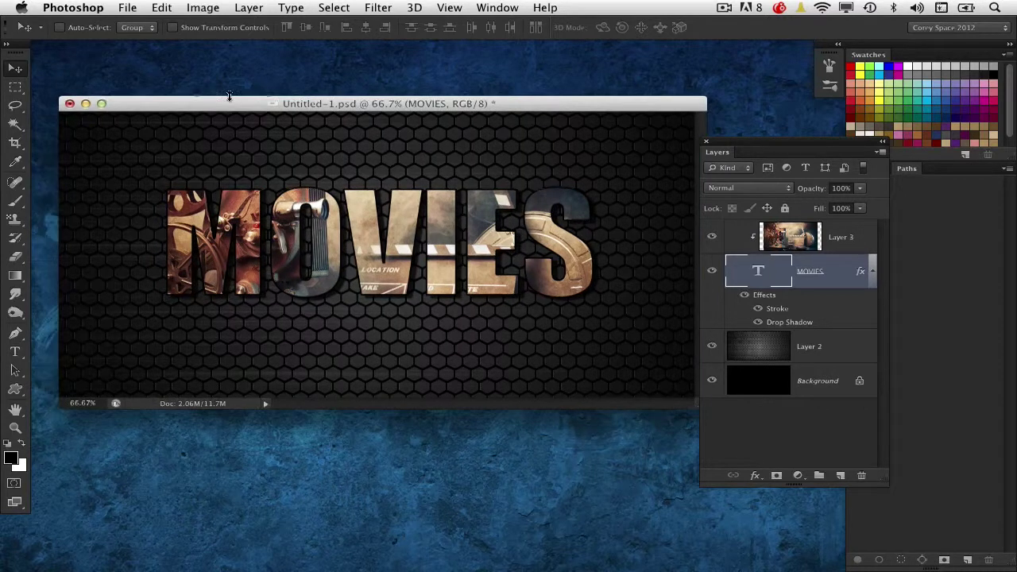
pyautogui.click(86, 104)
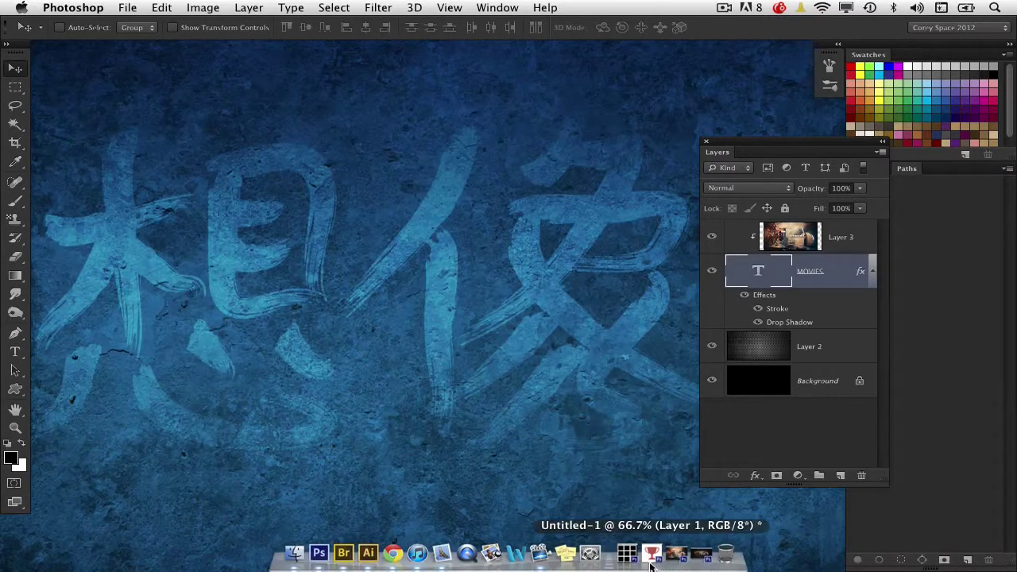
pyautogui.click(627, 554)
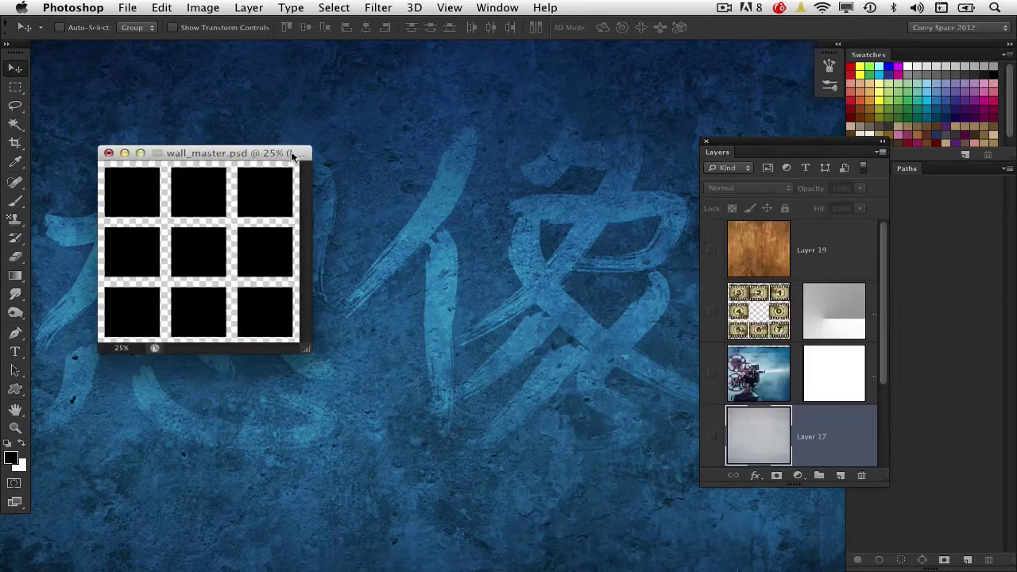
pyautogui.press('super+equal')
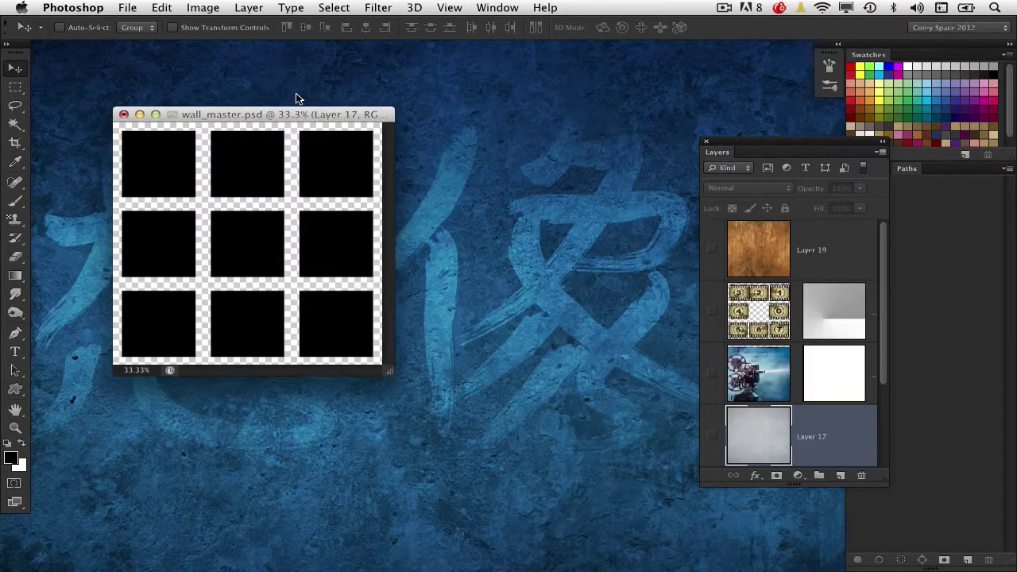
pyautogui.press('super+equal')
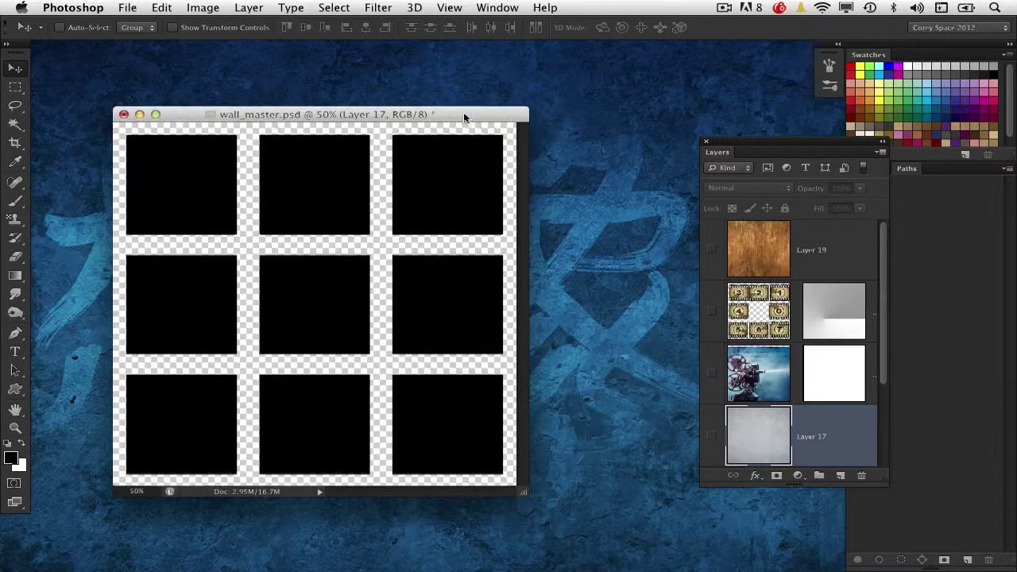
# Place the wall_master.psd window beside the Layers panel, and lengthen the panel enough to show all the document's layers
pyautogui.moveTo(463, 114); pyautogui.dragTo(428, 78)
pyautogui.moveTo(746, 143); pyautogui.dragTo(614, 102)
pyautogui.moveTo(745, 438); pyautogui.dragTo(771, 508)
pyautogui.scroll(-2, 741, 389)
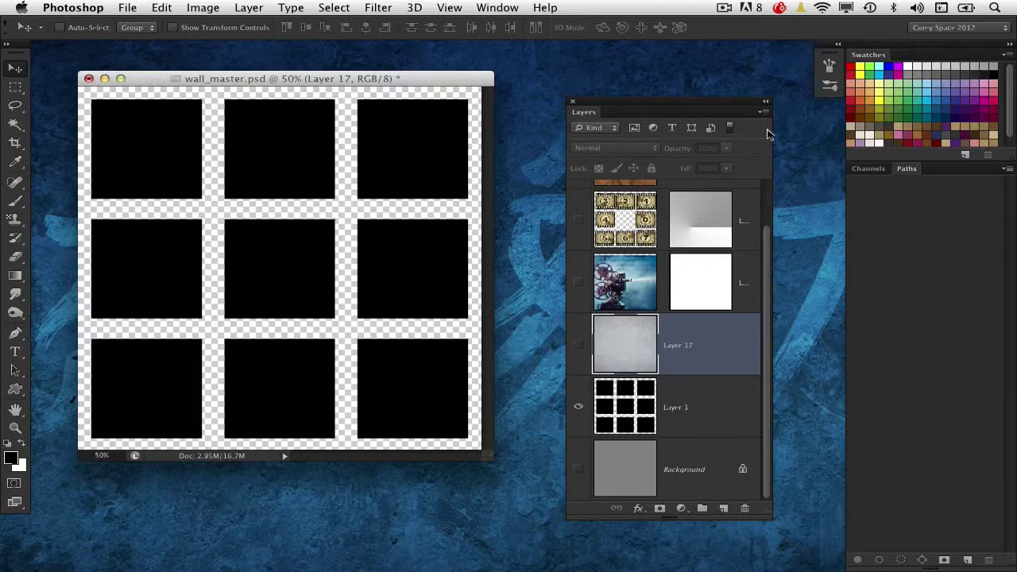
pyautogui.moveTo(729, 105); pyautogui.dragTo(731, 65)
pyautogui.moveTo(753, 443); pyautogui.dragTo(757, 550)
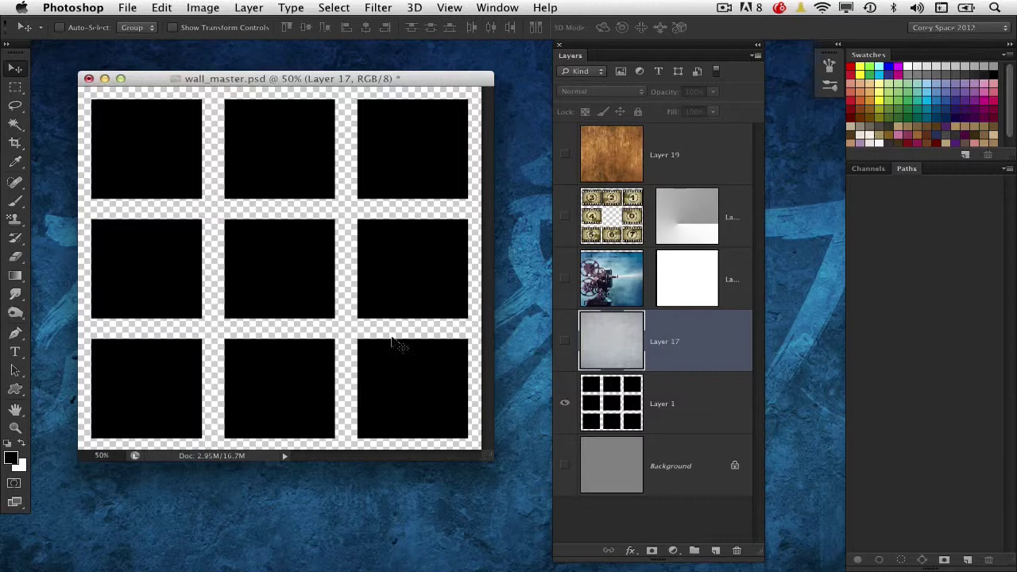
# Show the gray texture on Layer 17 and clip it to the black squares of Layer 1
pyautogui.click(566, 341)
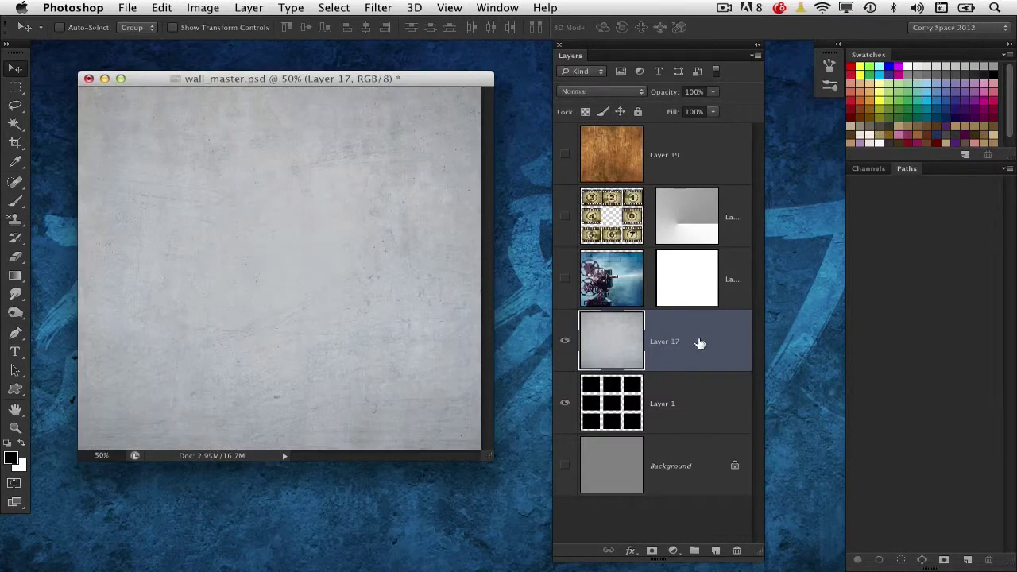
pyautogui.moveTo(700, 361); pyautogui.dragTo(674, 370)
pyautogui.keyDown('alt'); pyautogui.click(672, 370); pyautogui.keyUp('alt')
# Preview the hidden layers above Layer 17, leave only the projector image layer shown, and clip it to the black squares
pyautogui.click(565, 279)
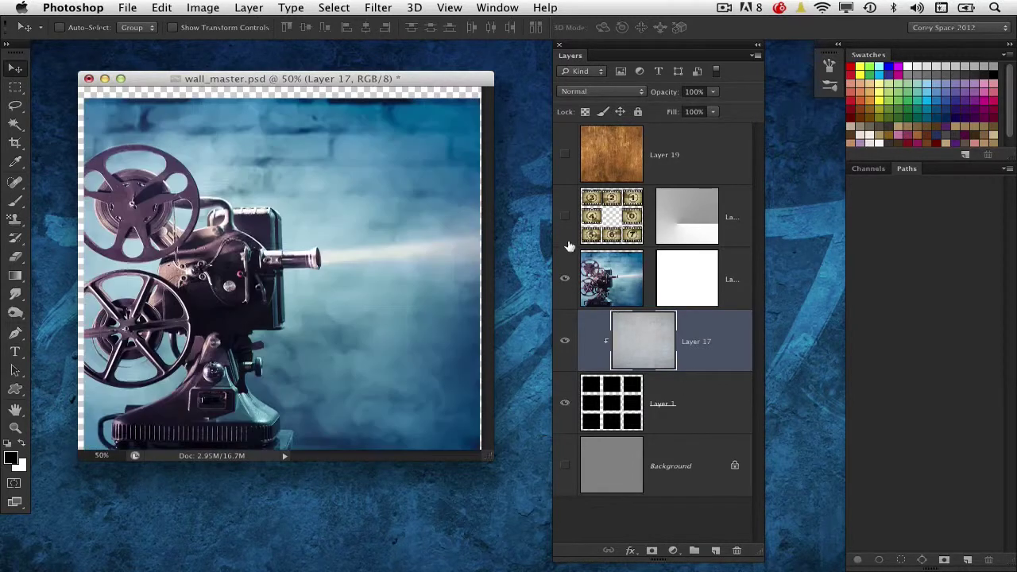
pyautogui.click(565, 217)
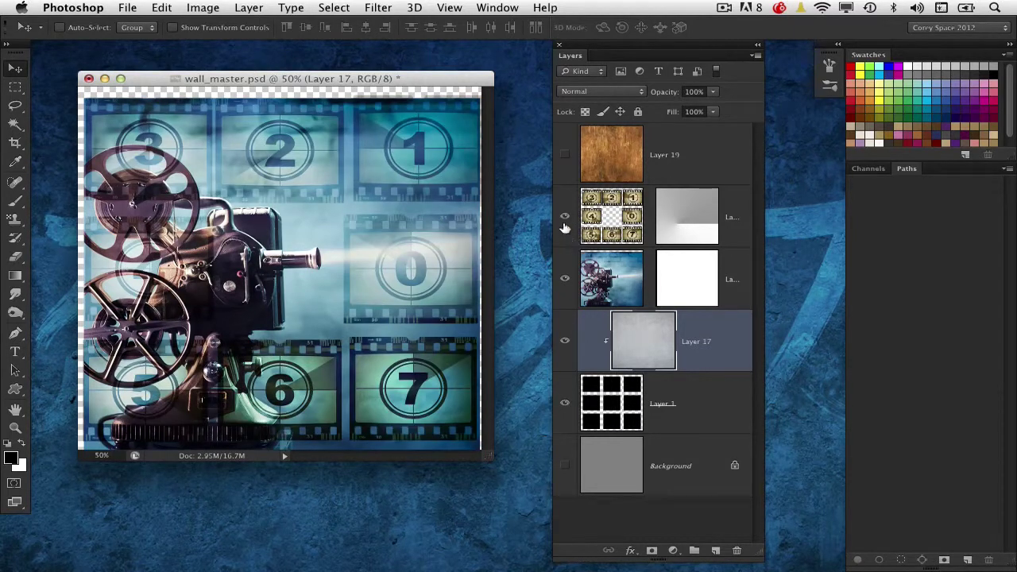
pyautogui.click(565, 154)
pyautogui.moveTo(565, 156); pyautogui.dragTo(565, 278)
pyautogui.click(565, 279)
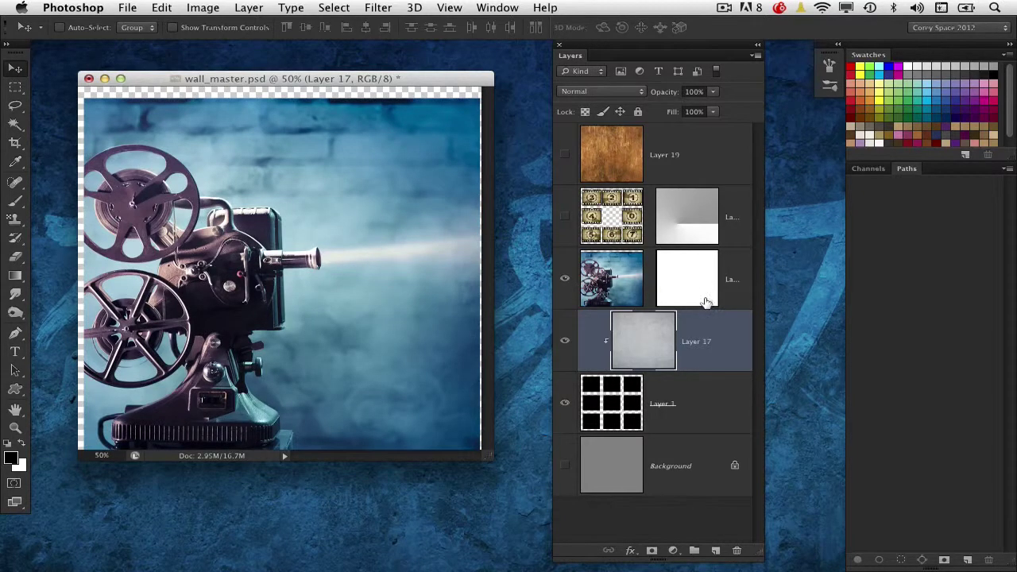
pyautogui.moveTo(702, 301); pyautogui.dragTo(725, 308)
pyautogui.keyDown('alt'); pyautogui.click(726, 308); pyautogui.keyUp('alt')
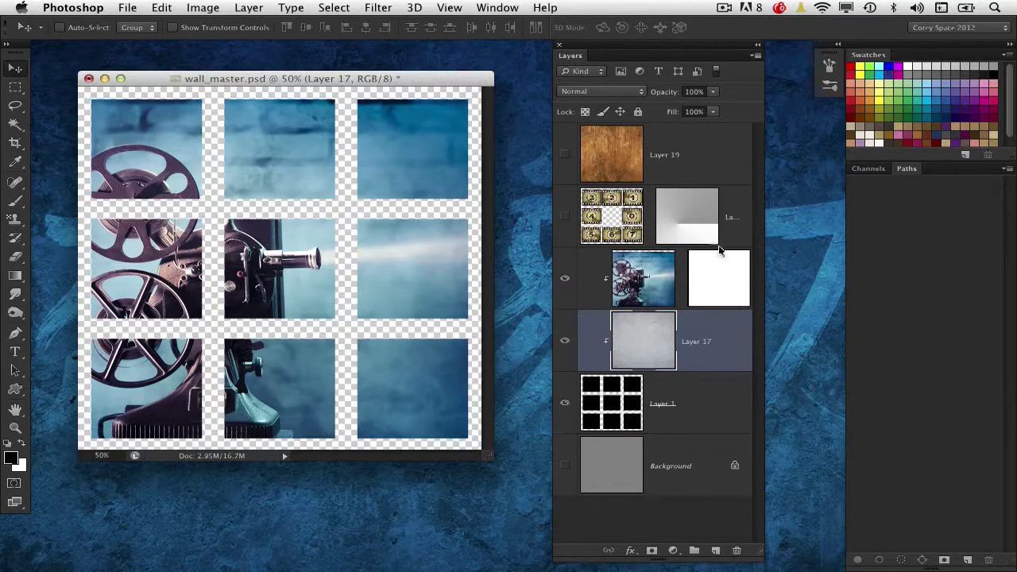
# Show the film countdown frames layer and add it to the clipping group over the black squares
pyautogui.click(640, 224)
pyautogui.click(565, 216)
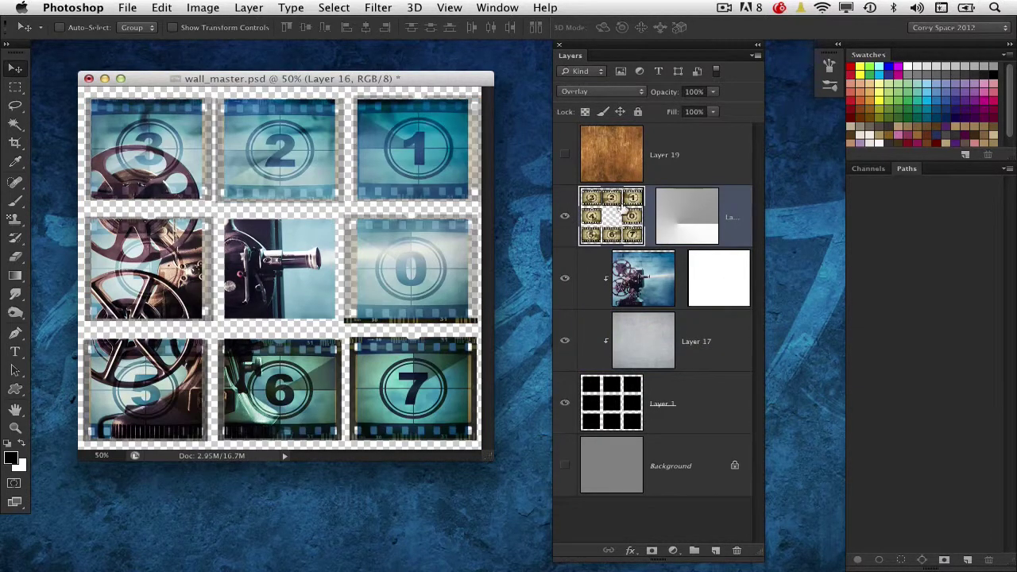
pyautogui.press('super+alt+g')
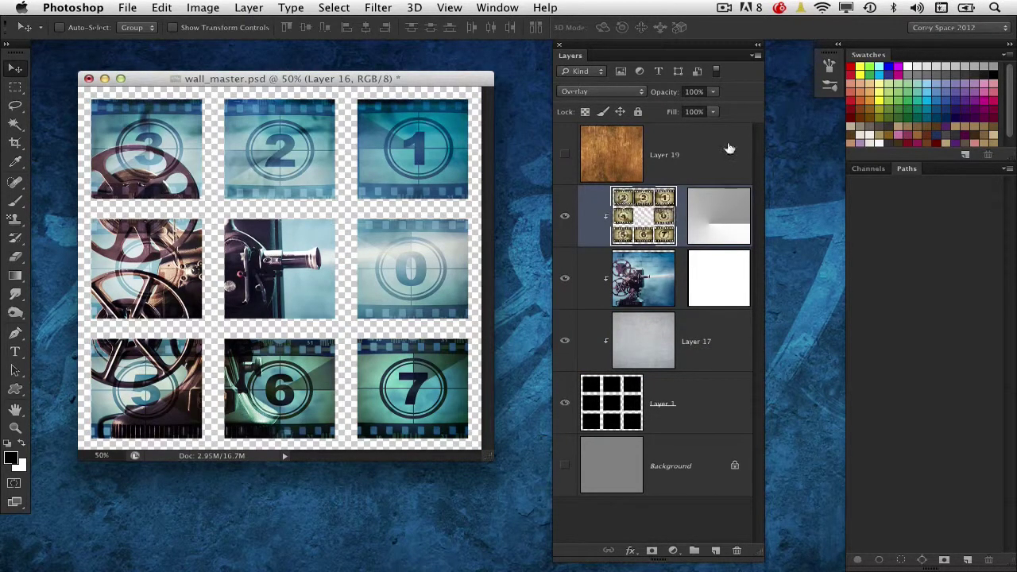
# Show the brown wood texture on Layer 19 and add it to the clipping group over the black squares
pyautogui.click(648, 139)
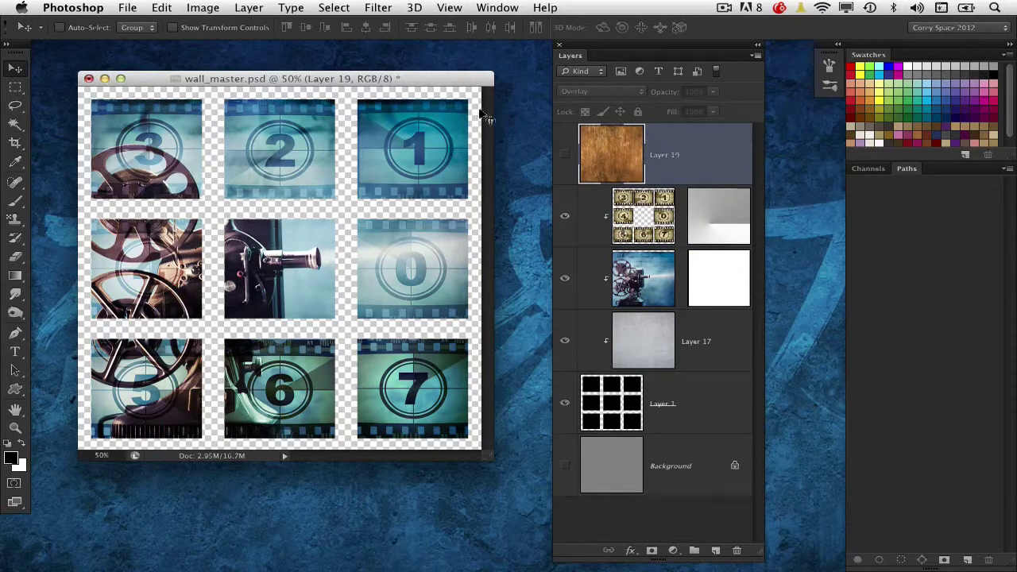
pyautogui.click(565, 154)
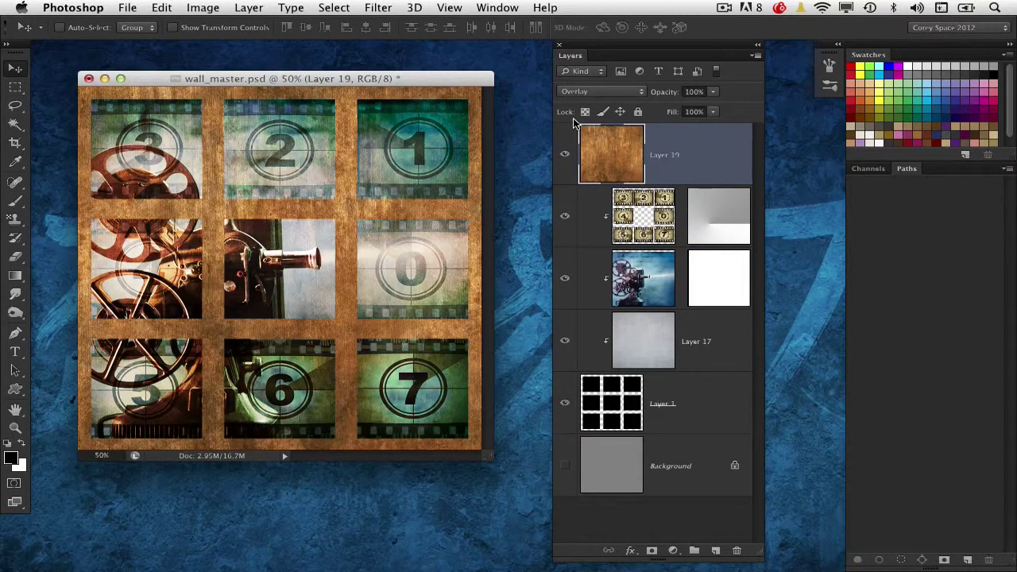
pyautogui.press('super+alt+j')
pyautogui.click(556, 258)
pyautogui.press('super+alt+g')
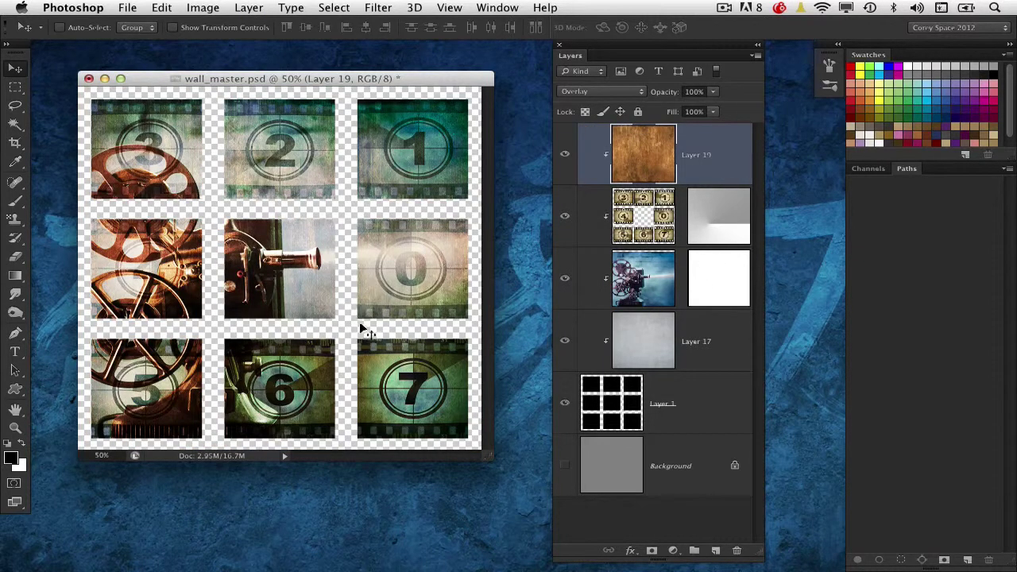
# Review the clipping group layer by layer, from the black squares of Layer 1 up to the wood texture on Layer 19
pyautogui.click(640, 420)
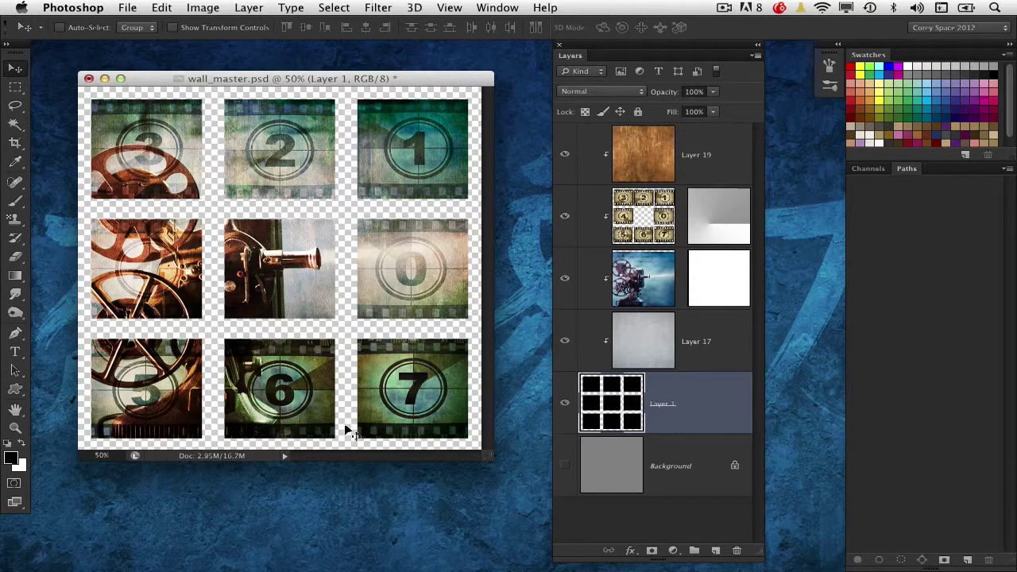
pyautogui.click(639, 334)
pyautogui.click(645, 284)
pyautogui.click(646, 230)
pyautogui.click(649, 162)
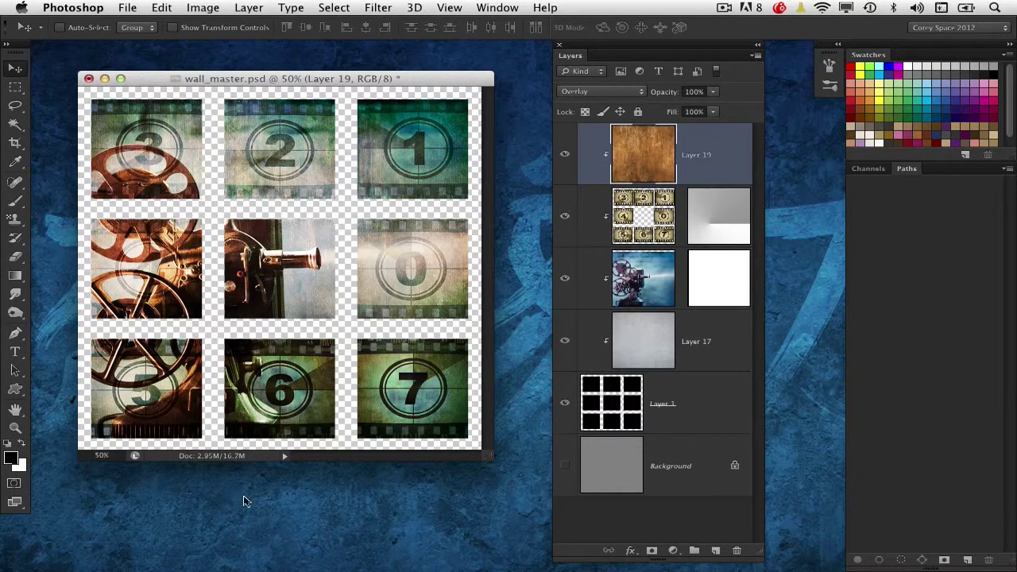
pyautogui.click(646, 340)
pyautogui.click(636, 282)
pyautogui.click(643, 218)
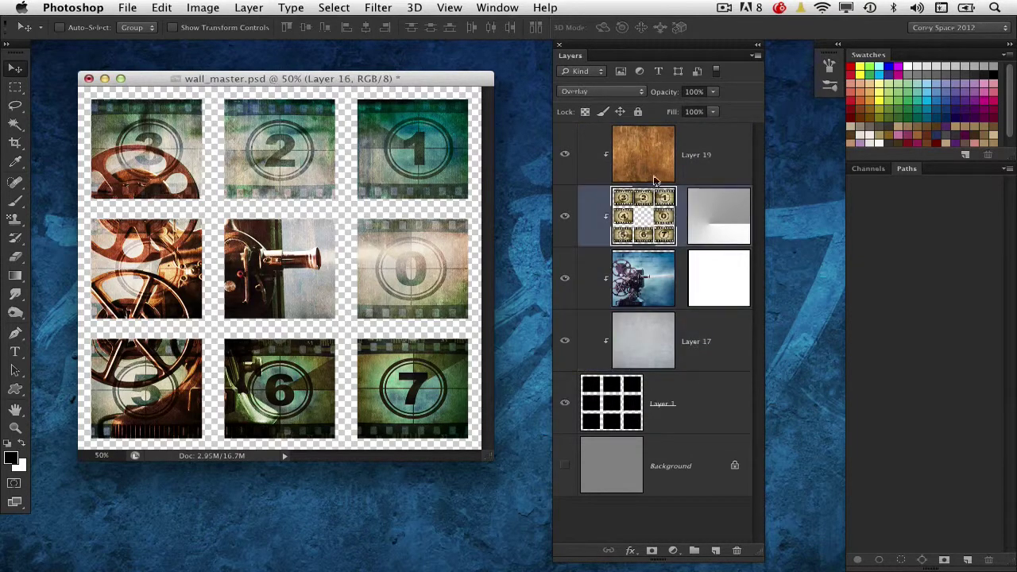
pyautogui.click(650, 173)
# Move the film countdown frames layer above the wood texture, release it from the clipping group, and clip it again
pyautogui.moveTo(640, 212); pyautogui.dragTo(641, 175)
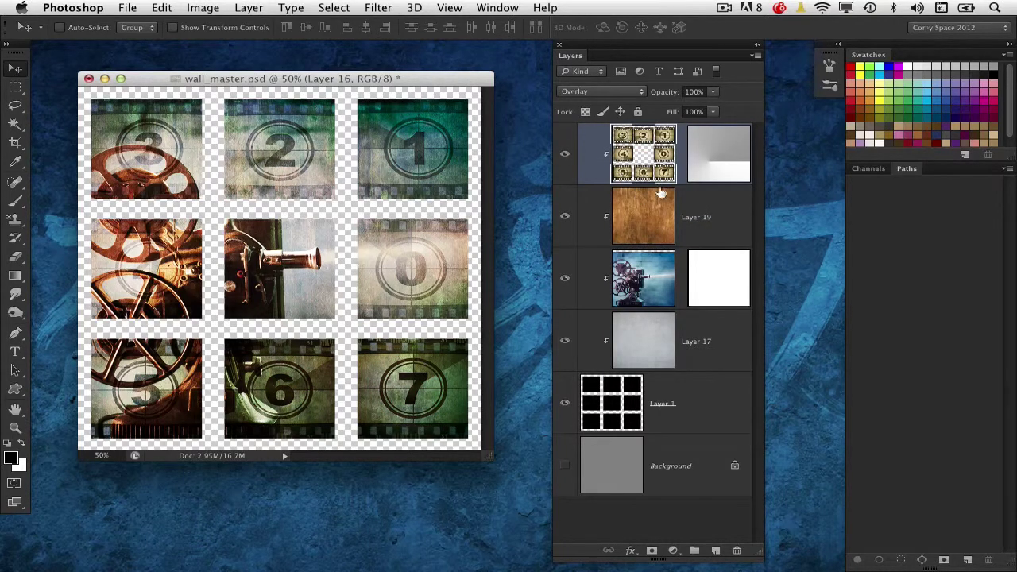
pyautogui.keyDown('alt'); pyautogui.click(688, 188); pyautogui.keyUp('alt')
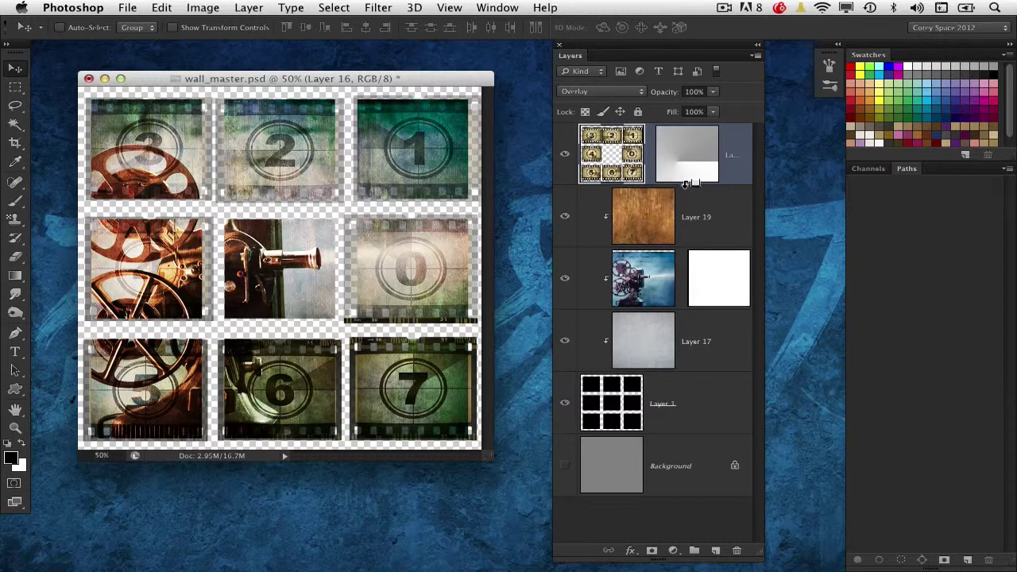
pyautogui.keyDown('alt'); pyautogui.click(685, 186); pyautogui.keyUp('alt')
# Move the wood texture on Layer 19 back above the film countdown frames at the top of the clipping group
pyautogui.click(629, 240)
pyautogui.moveTo(652, 208); pyautogui.dragTo(646, 144)
pyautogui.click(600, 227)
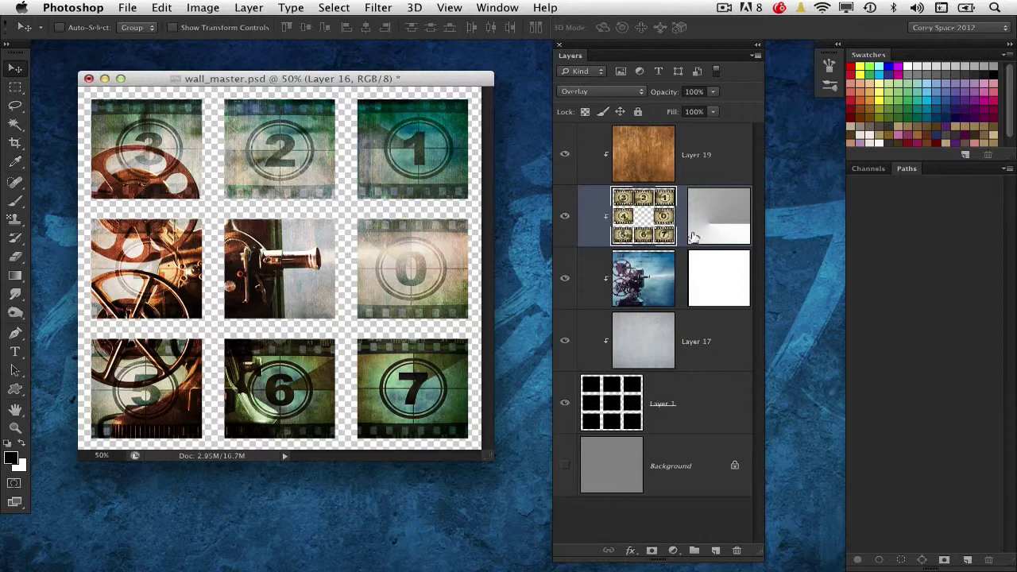
# Draw a linear black-to-transparent gradient on the projector image's layer mask, from the square showing 7 diagonally up to the square showing 3
pyautogui.click(732, 230)
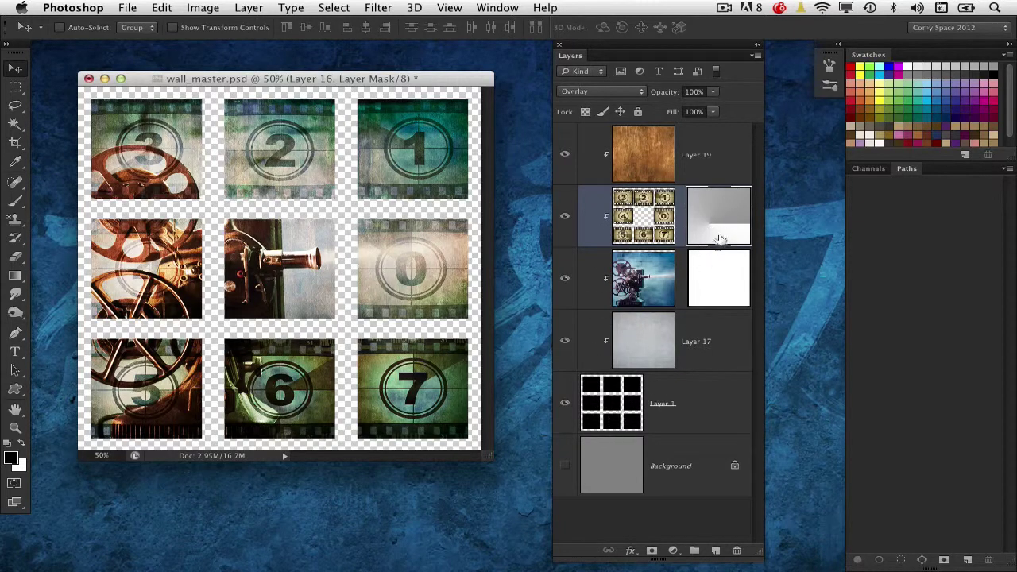
pyautogui.click(716, 286)
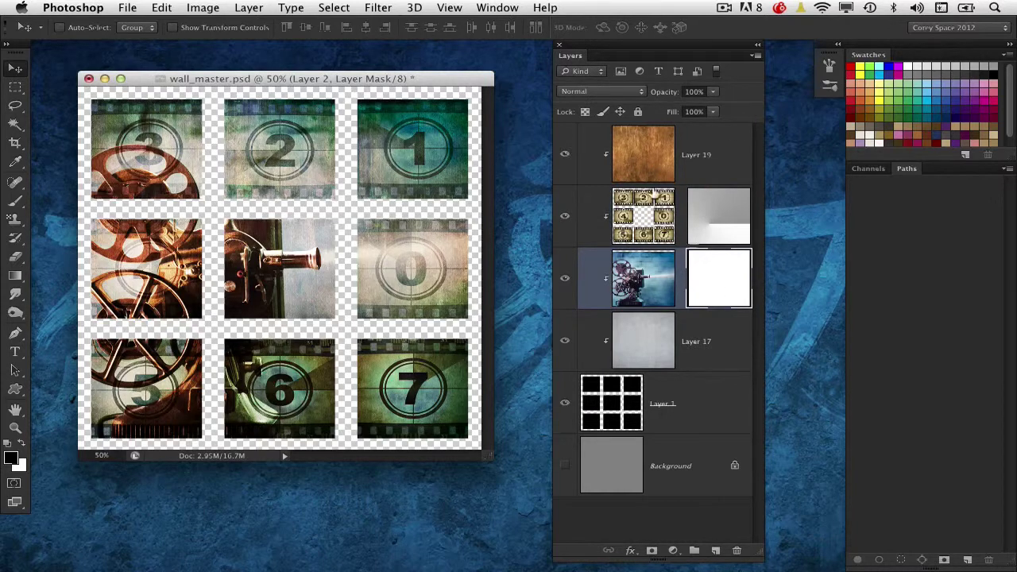
pyautogui.click(15, 275)
pyautogui.moveTo(407, 367); pyautogui.dragTo(175, 199)
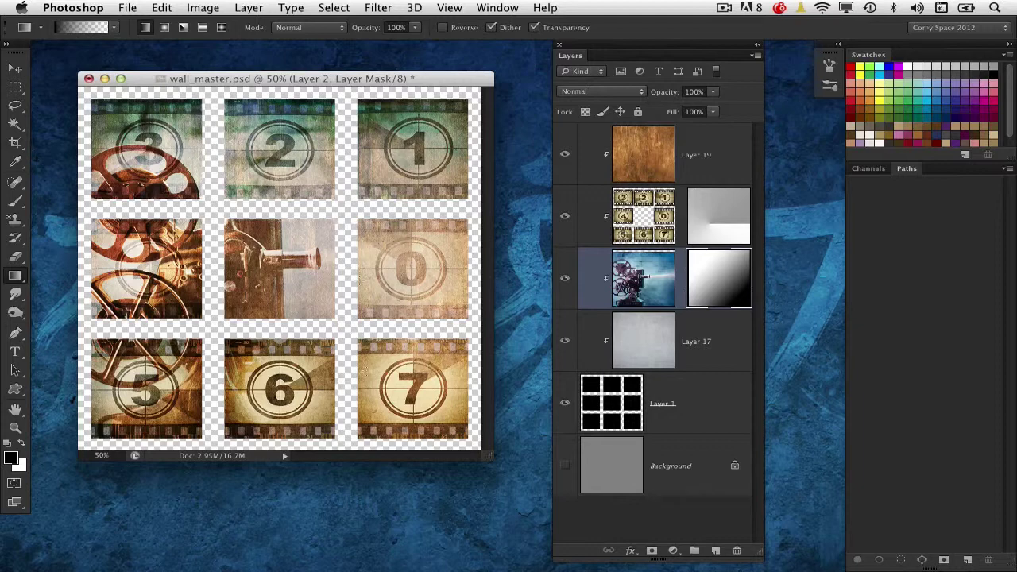
# Select the wood texture on Layer 19, then shrink the Layers panel and shift it slightly down
pyautogui.click(661, 155)
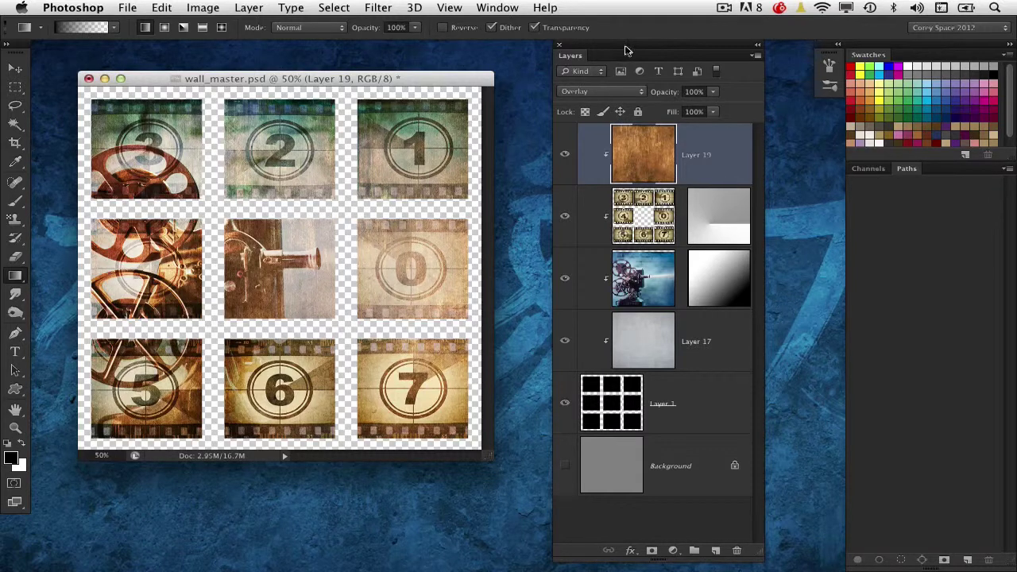
pyautogui.moveTo(756, 554); pyautogui.dragTo(731, 535)
pyautogui.moveTo(691, 45); pyautogui.dragTo(695, 61)
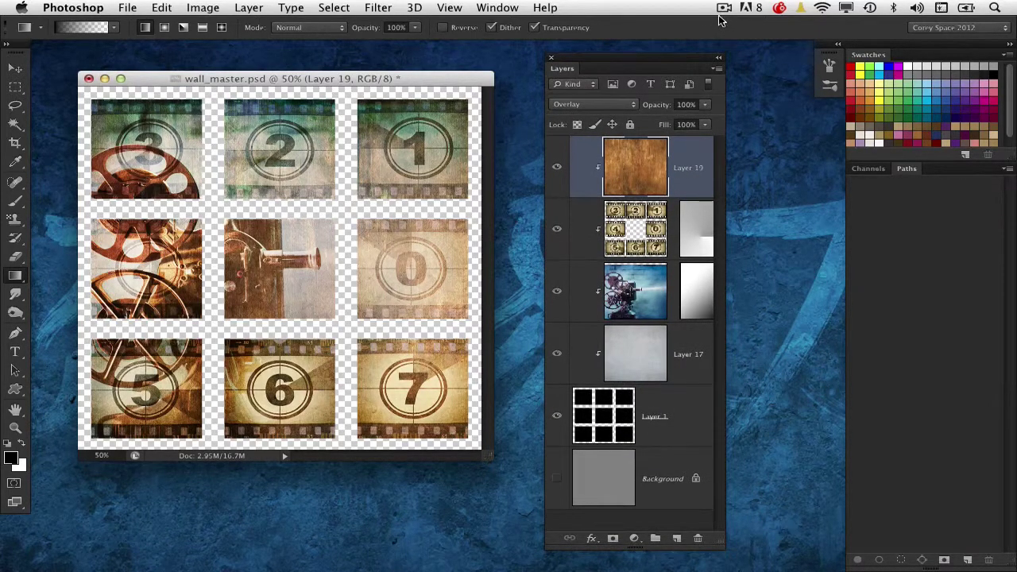